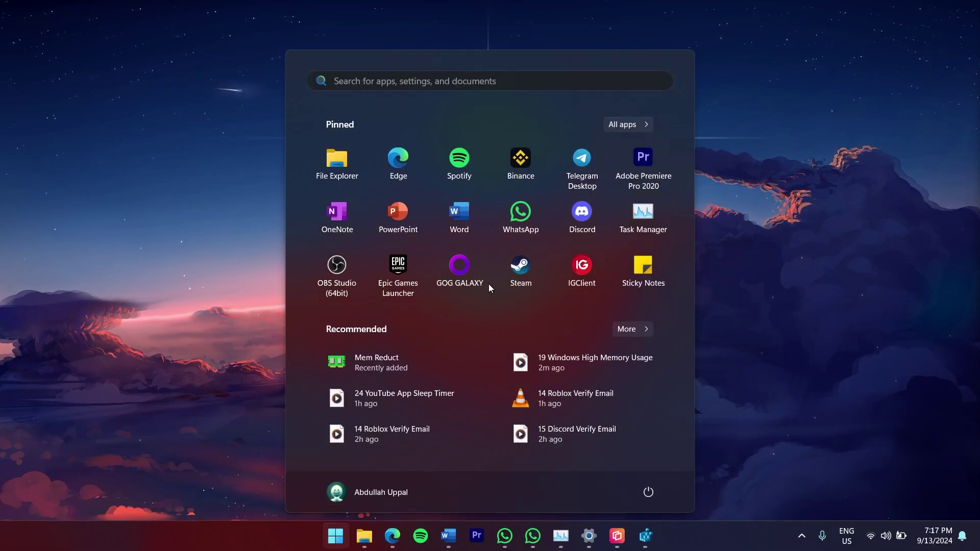
Step: Search the Start menu for 'task manager' and launch Task Manager
type("task manage")
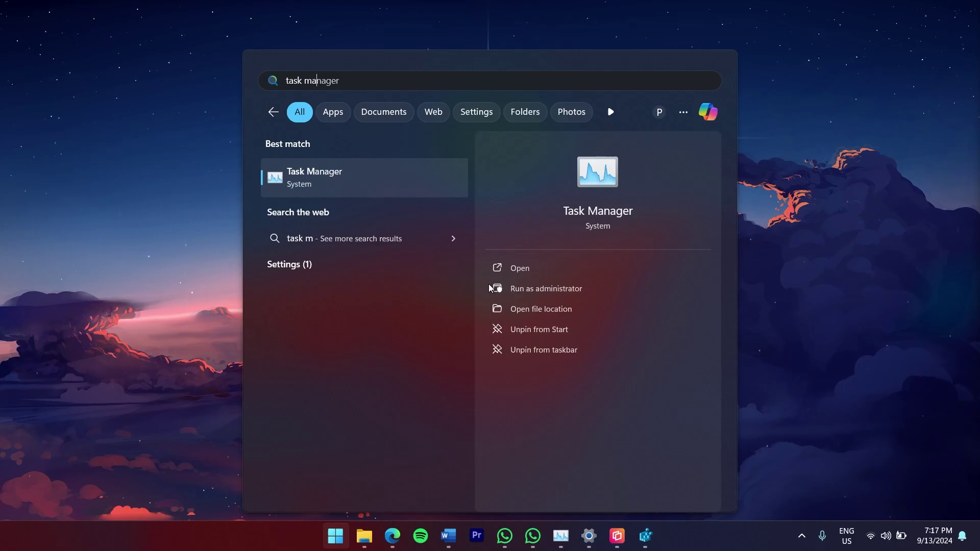
type("r")
left_click(489, 287)
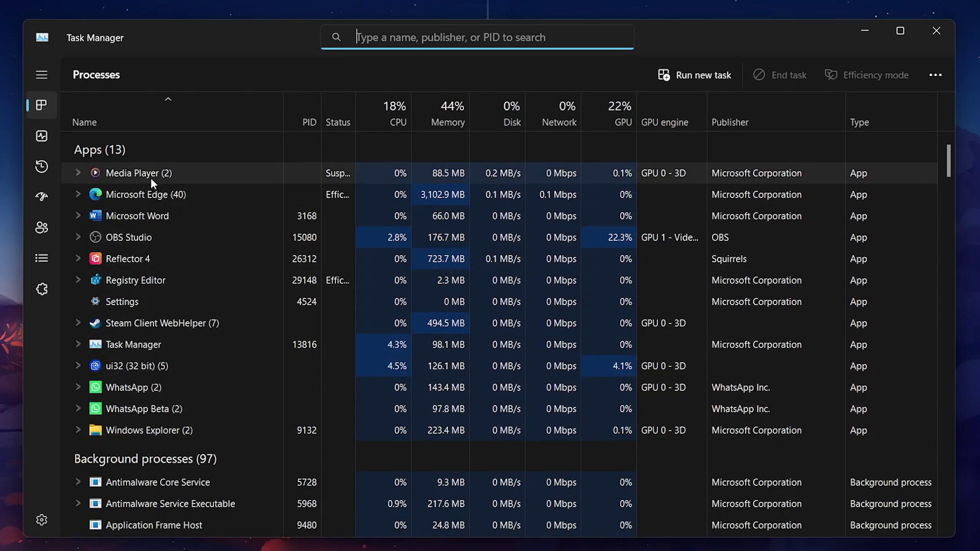
Step: Sort processes by memory use, largest first, and end the Reflector 4 process
left_click(440, 117)
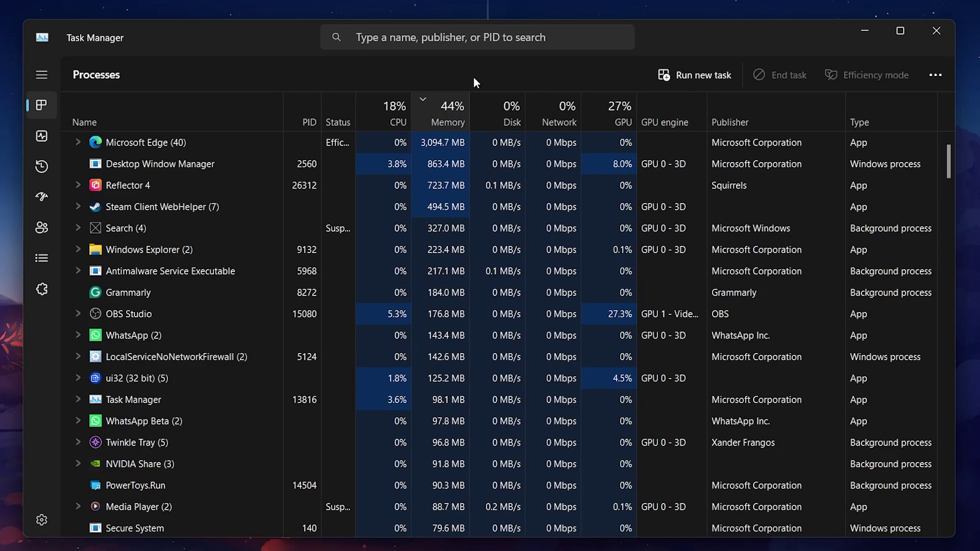
left_click(133, 143)
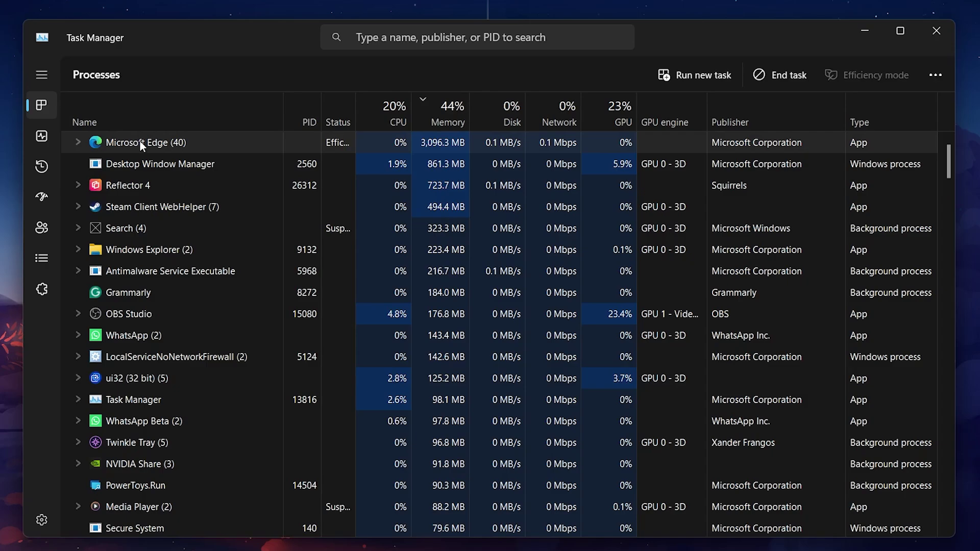
left_click(146, 163)
left_click(142, 185)
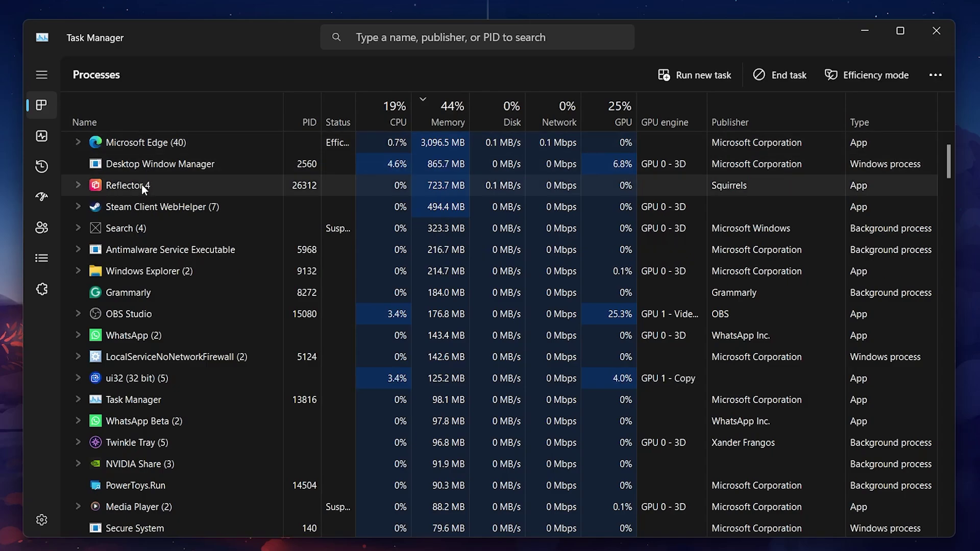
left_click(146, 173)
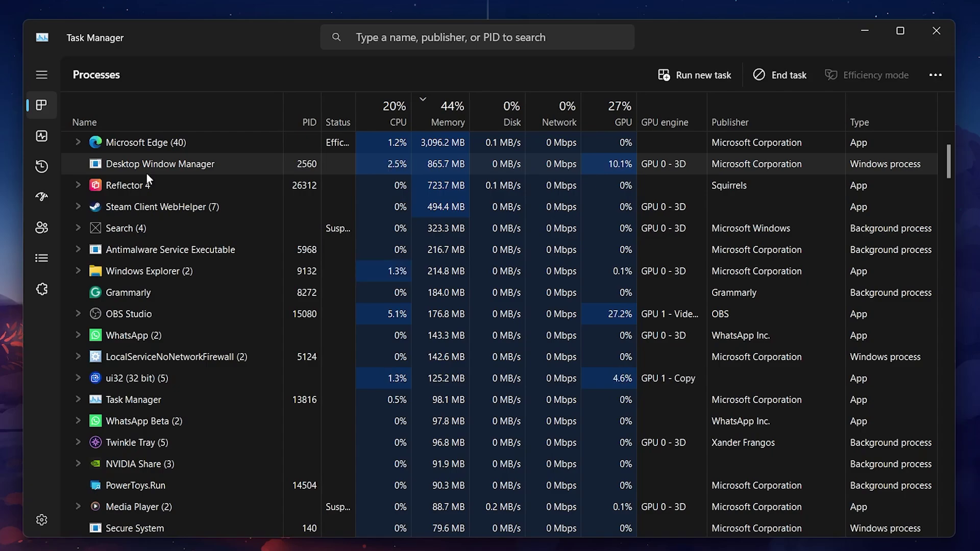
left_click(126, 185)
right_click(127, 186)
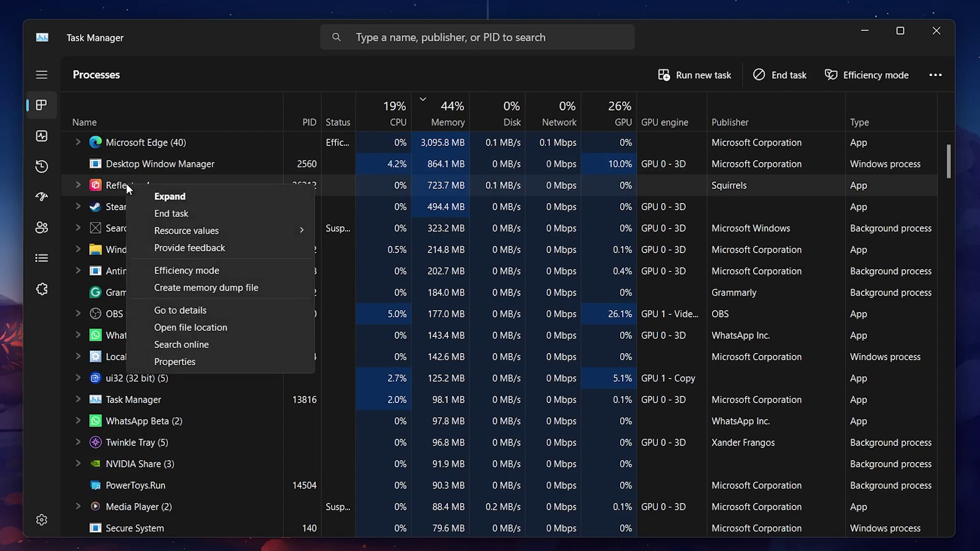
left_click(171, 214)
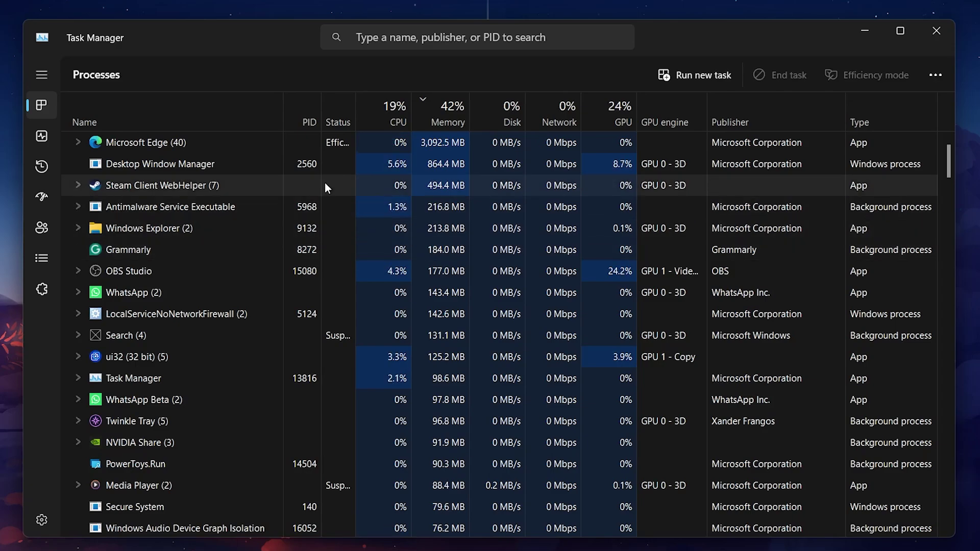
Step: Sort processes by name, go to Startup apps, and disable Grammarly from launching at startup
left_click(235, 122)
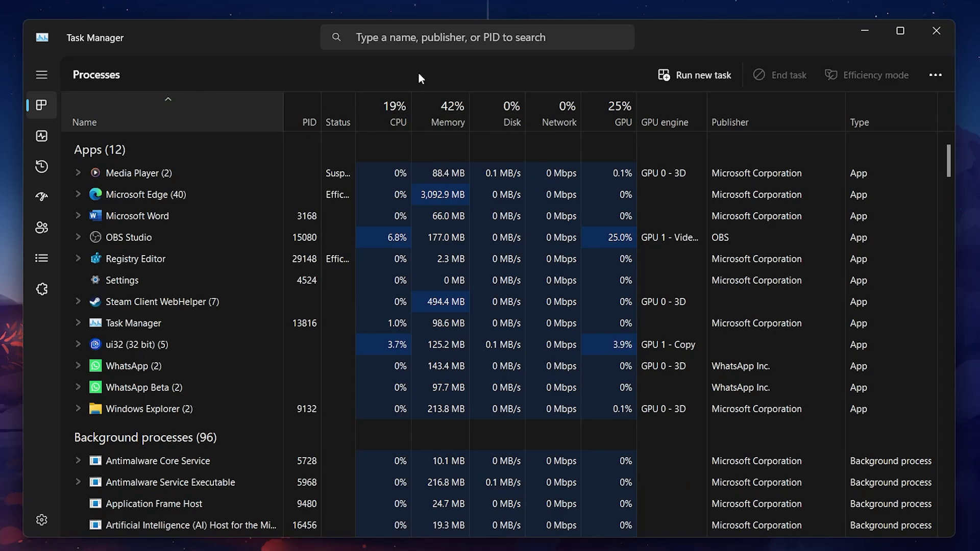
left_click(43, 203)
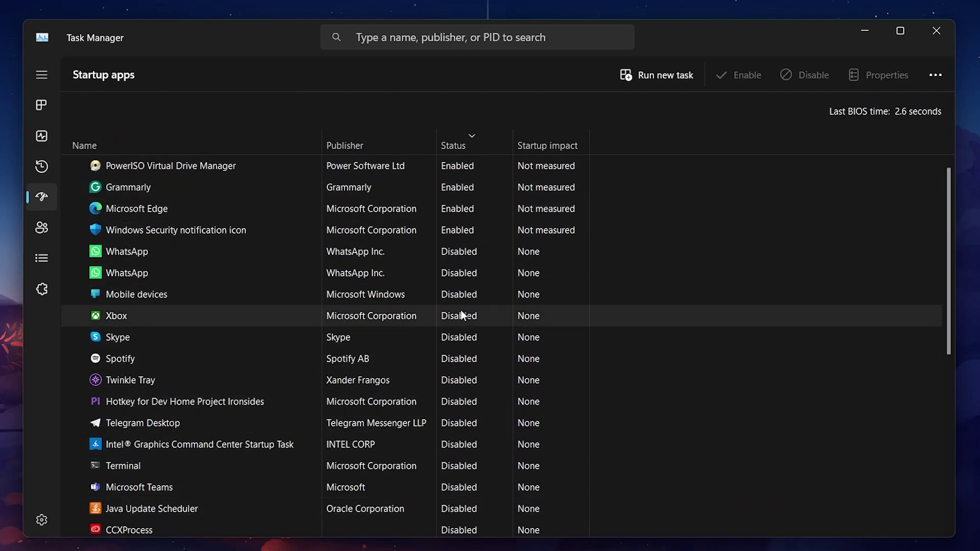
left_click_drag(948, 224, 930, 201)
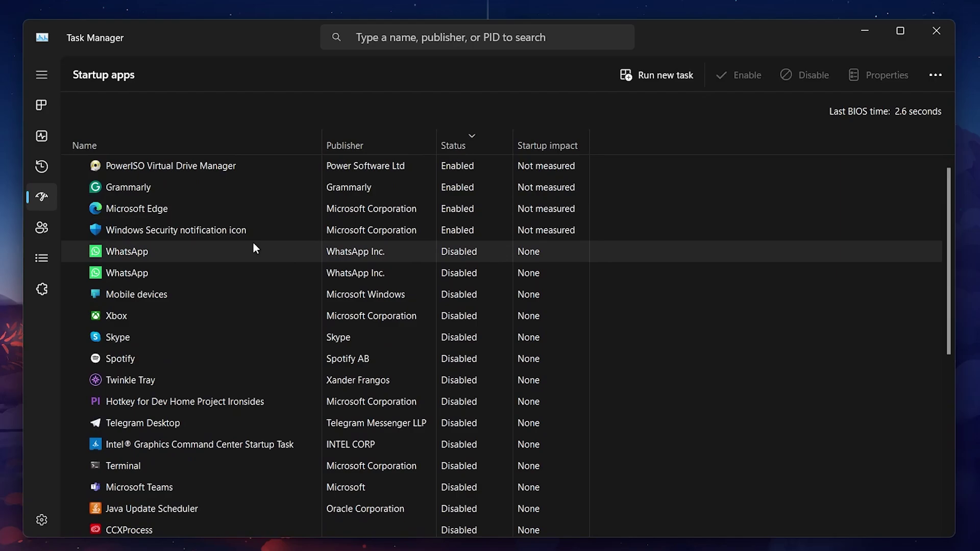
left_click(212, 191)
right_click(210, 191)
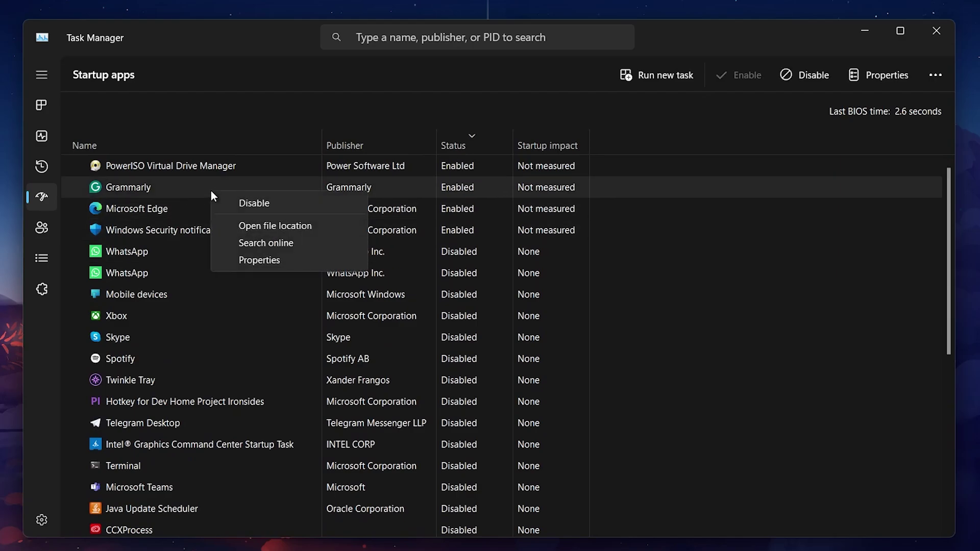
left_click(274, 201)
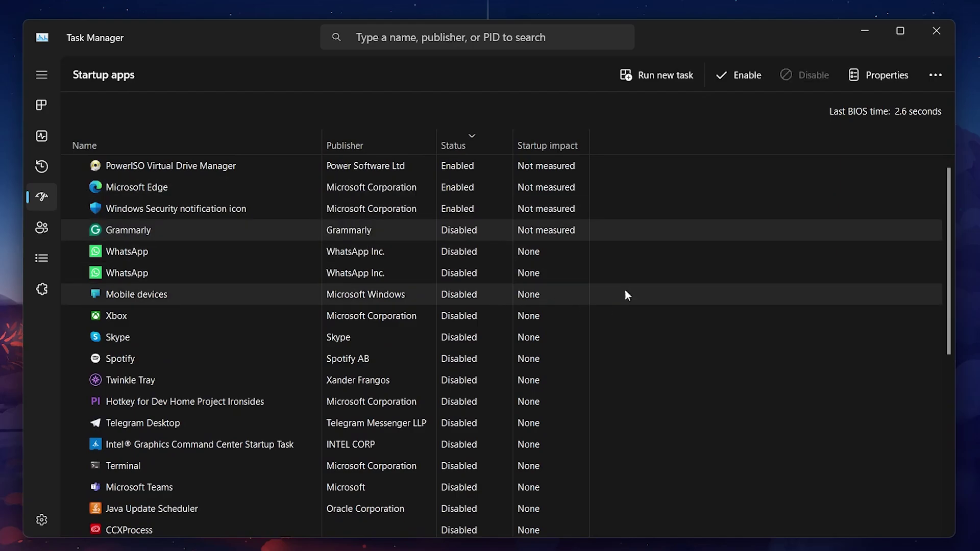
left_click(682, 315)
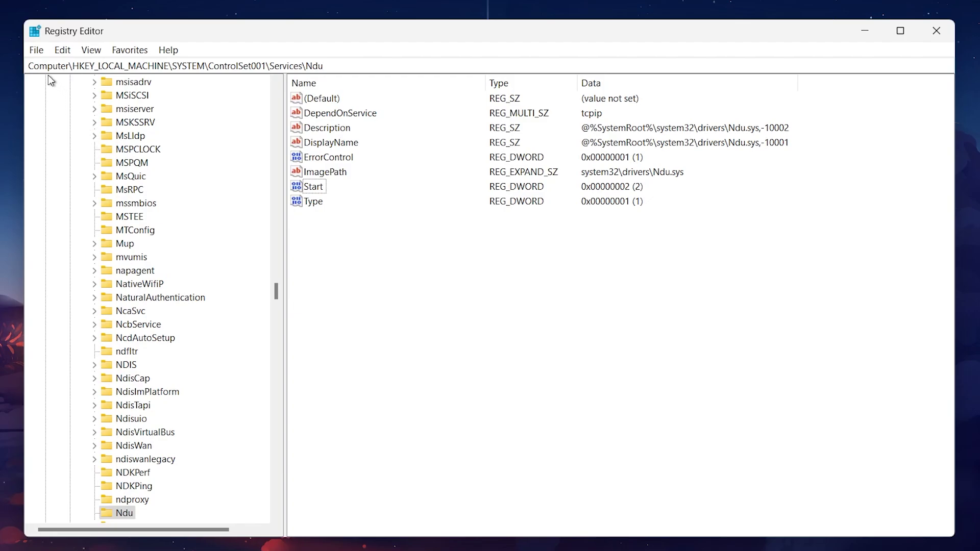
Step: Go to the Ndu key under HKLM\SYSTEM\ControlSet001\Services
left_click_drag(72, 66, 324, 66)
left_click(353, 64)
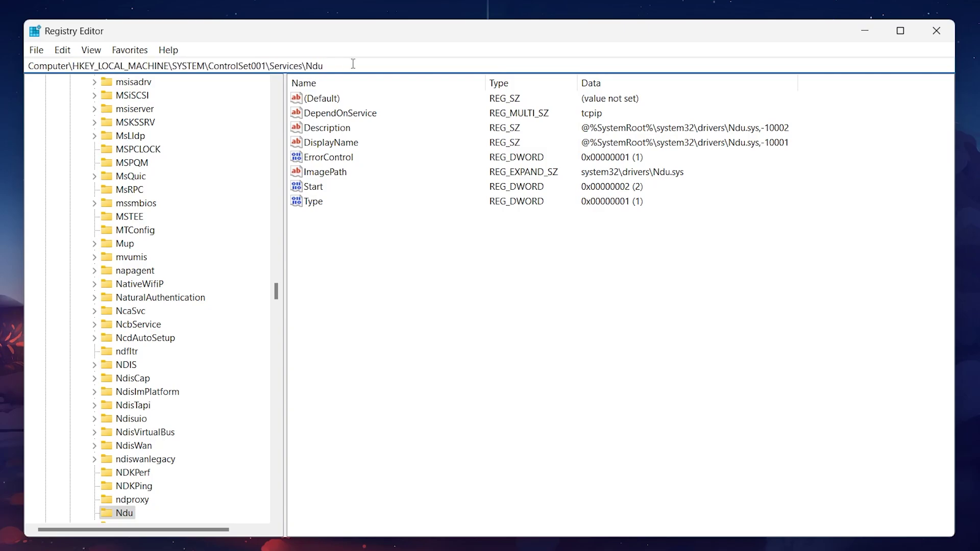
left_click(124, 513)
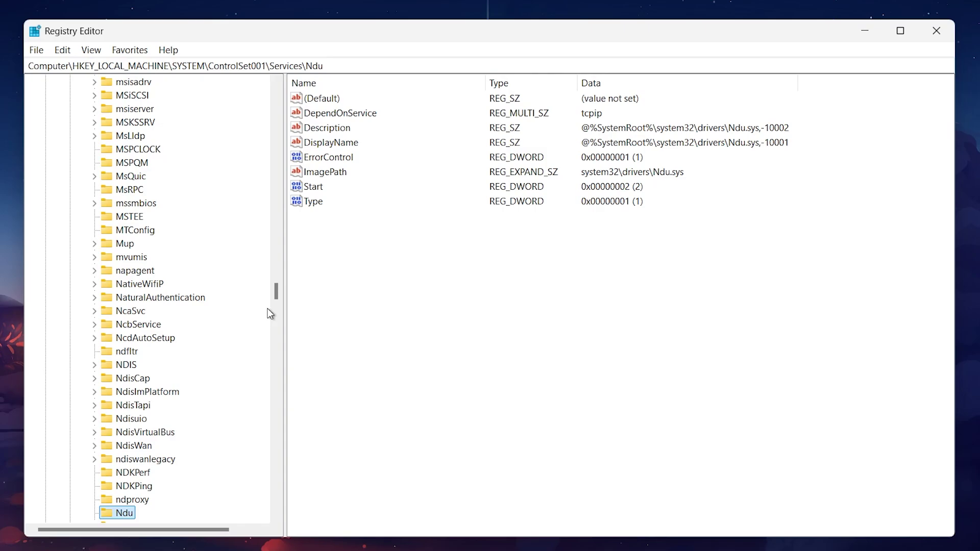
Step: Edit Ndu's Start value to 4, then close the editor without saving so it stays 2
left_click(315, 189)
double_click(315, 189)
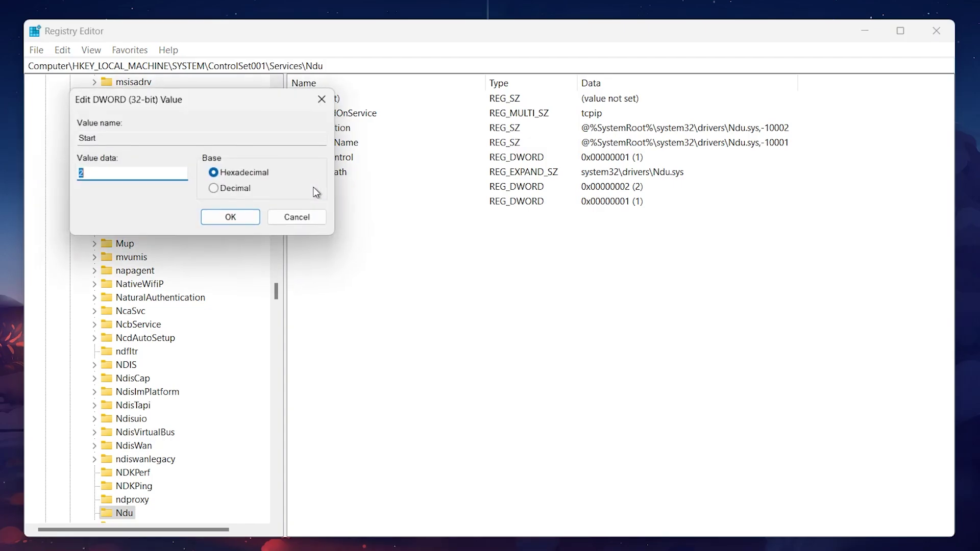
left_click(97, 172)
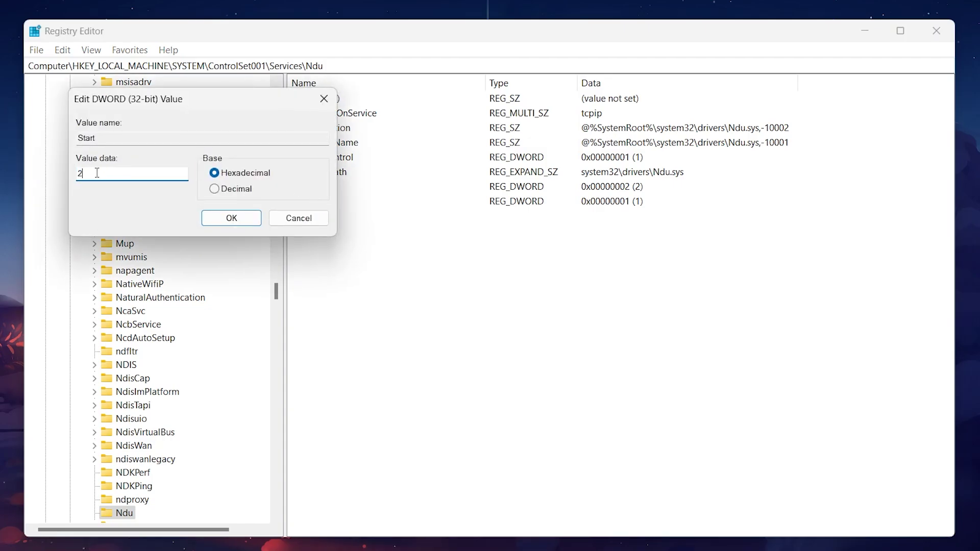
key("BackSpace")
type("4")
left_click(324, 102)
left_click(455, 285)
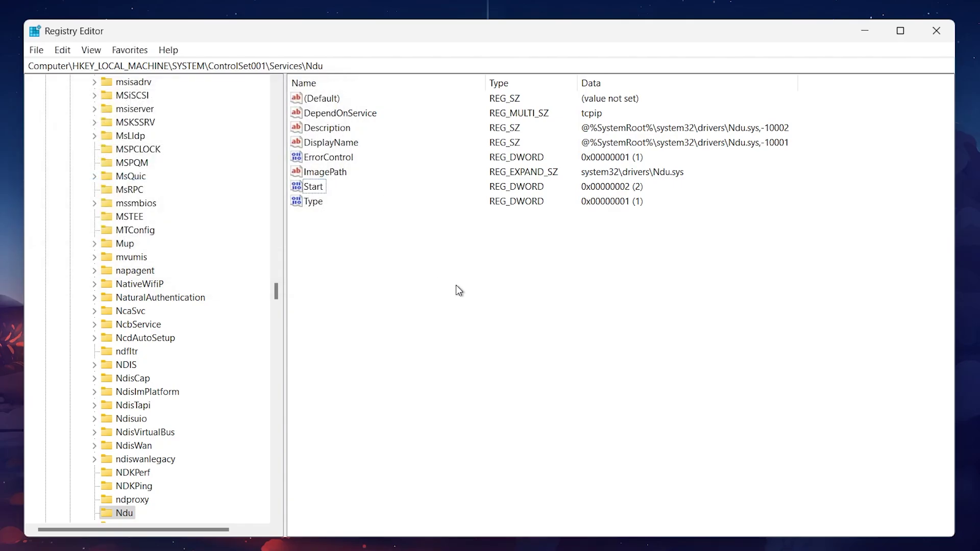
Step: Scroll back up the registry tree and collapse the Services key
scroll(168, 263, "up", 20)
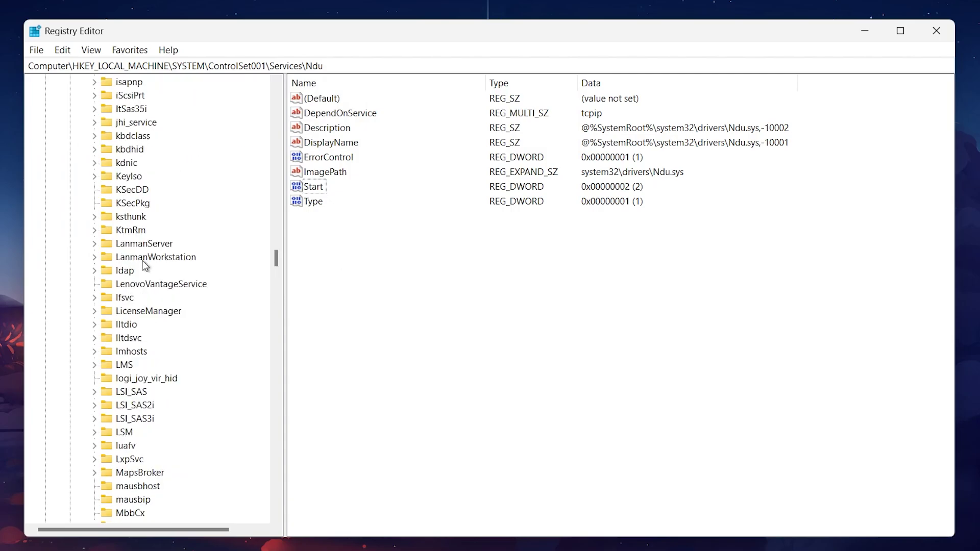
scroll(142, 260, "up", 20)
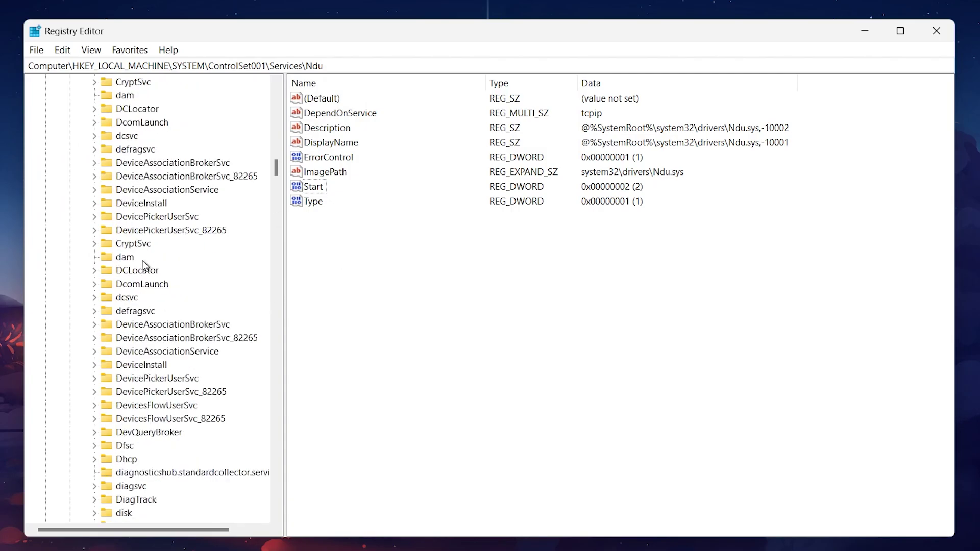
scroll(143, 260, "up", 2)
scroll(142, 260, "down", 8)
scroll(142, 260, "up", 4)
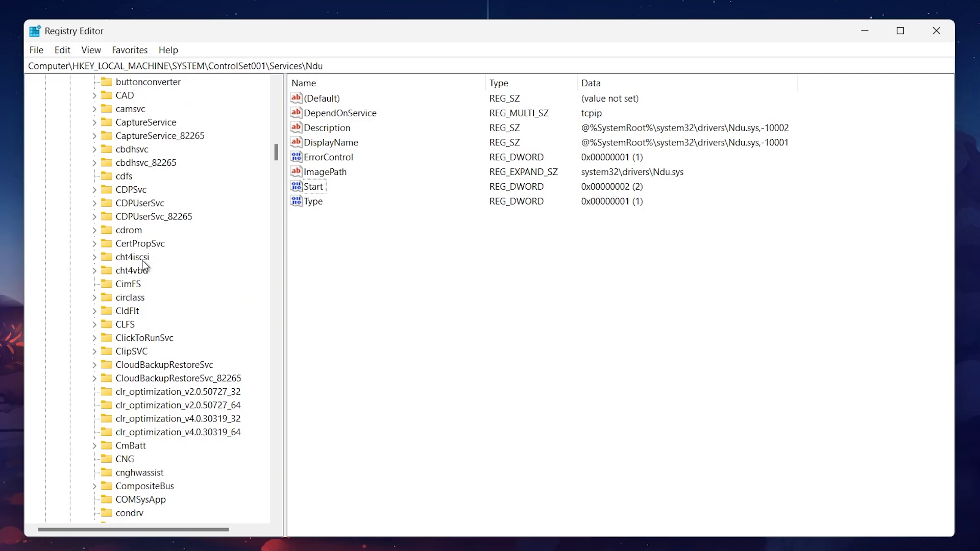
scroll(143, 263, "up", 20)
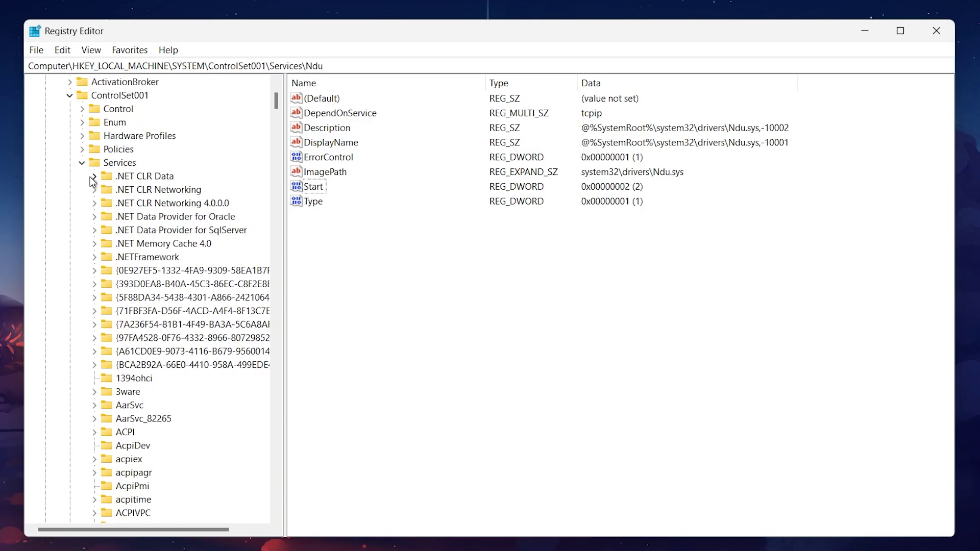
left_click(83, 164)
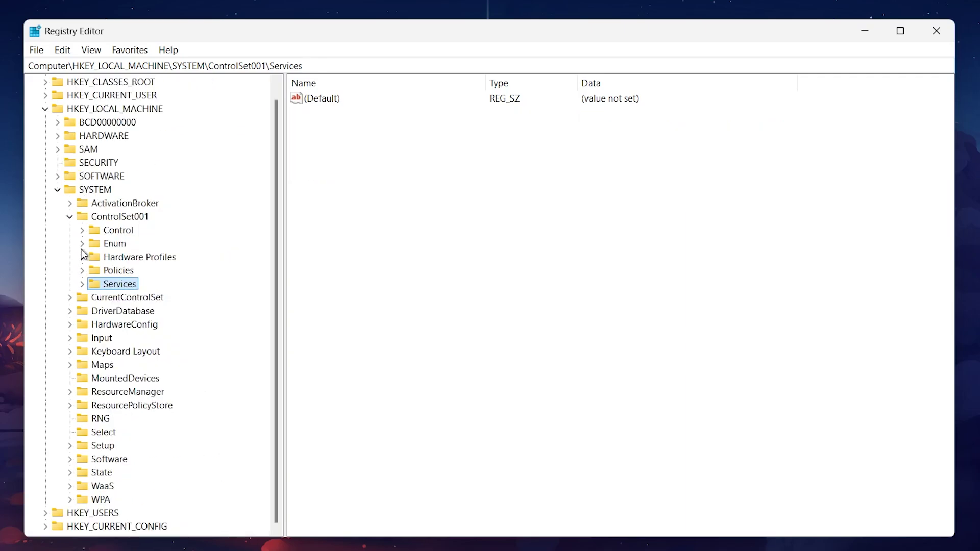
Step: Expand Control > Session Manager and select the Memory Management key
left_click(81, 230)
left_click(118, 204)
key("s")
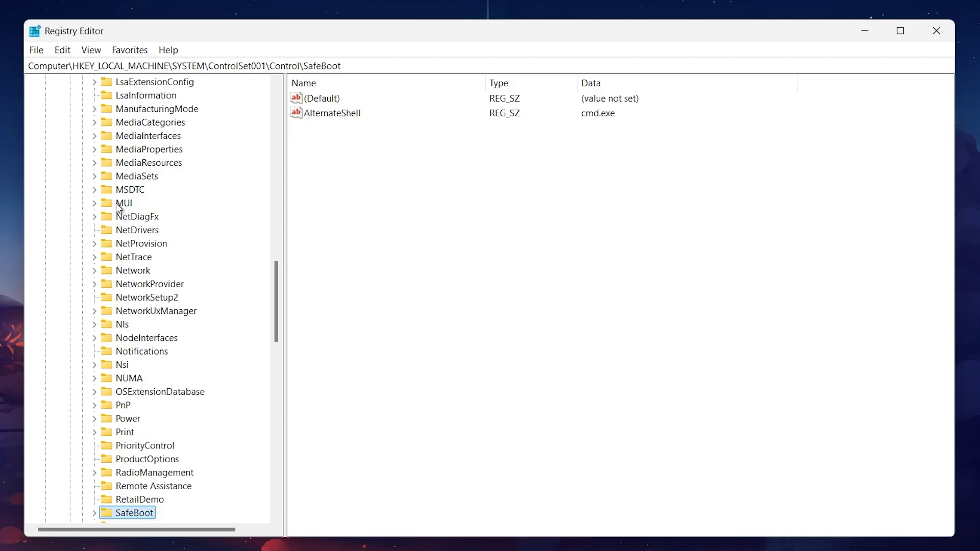
scroll(136, 438, "down", 6)
double_click(133, 419)
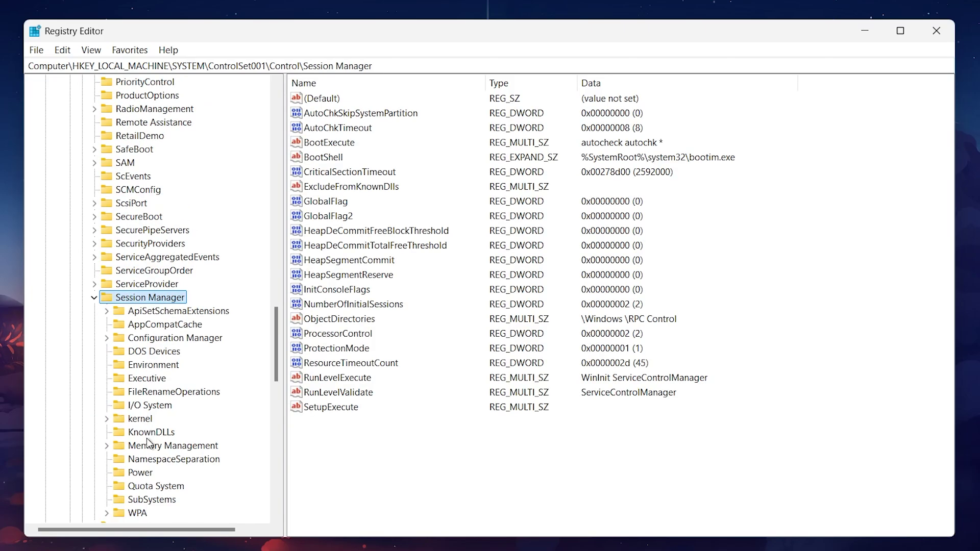
left_click(151, 446)
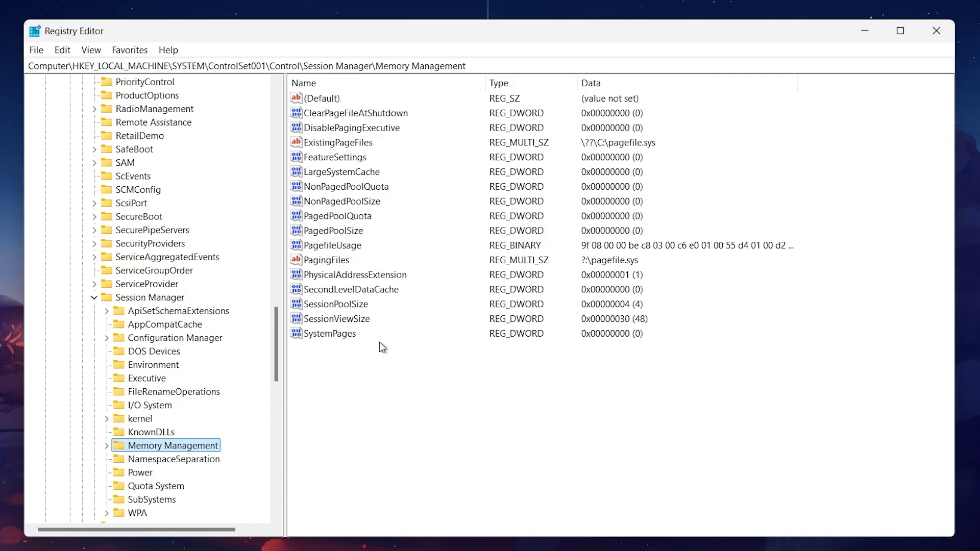
double_click(356, 113)
left_click(144, 175)
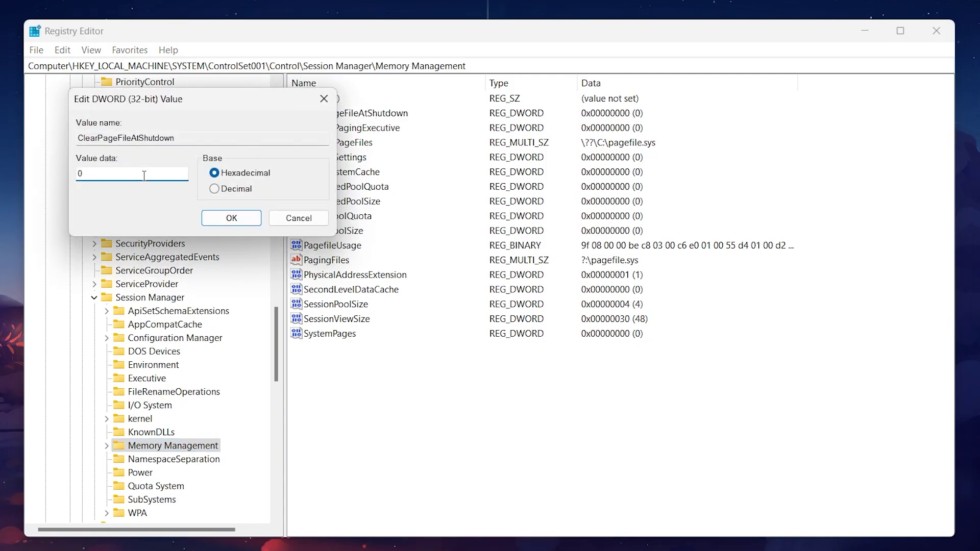
key("BackSpace")
type("1")
left_click(323, 99)
left_click(507, 378)
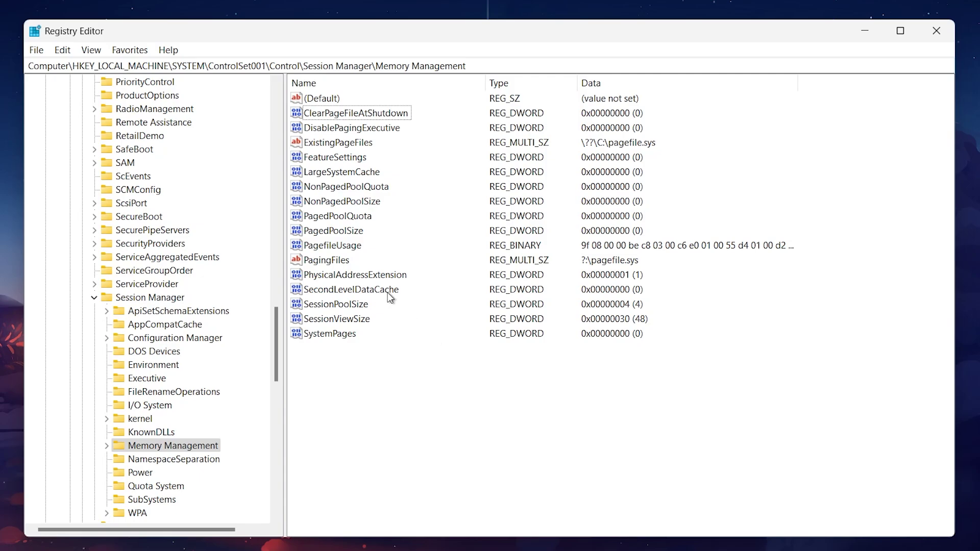
left_click(340, 201)
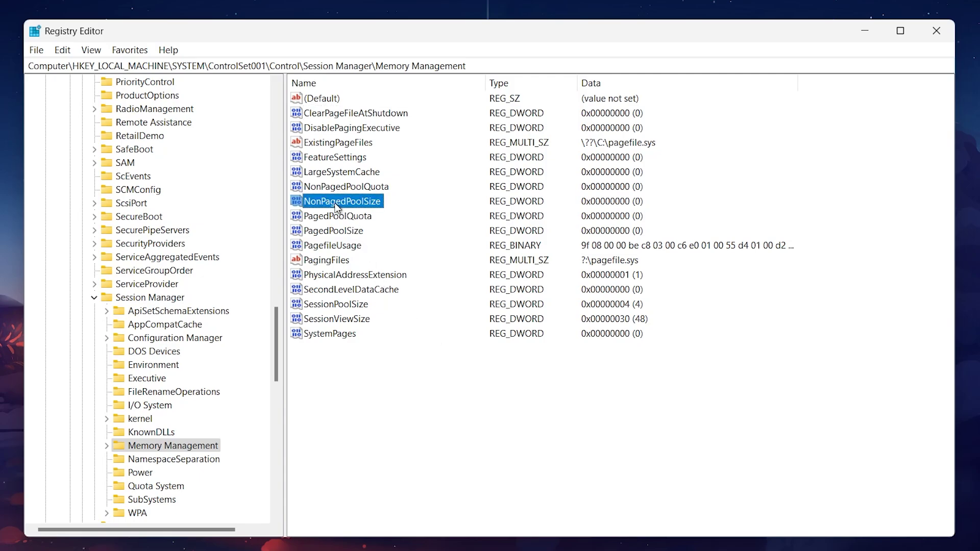
double_click(340, 201)
left_click(123, 173)
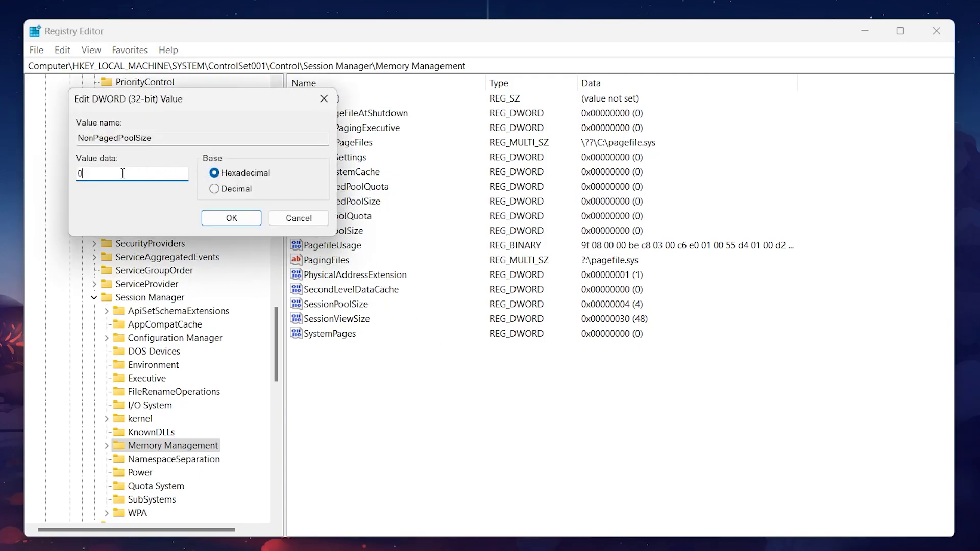
type("192")
key("BackSpace")
key("BackSpace")
key("BackSpace")
type("0")
left_click(323, 99)
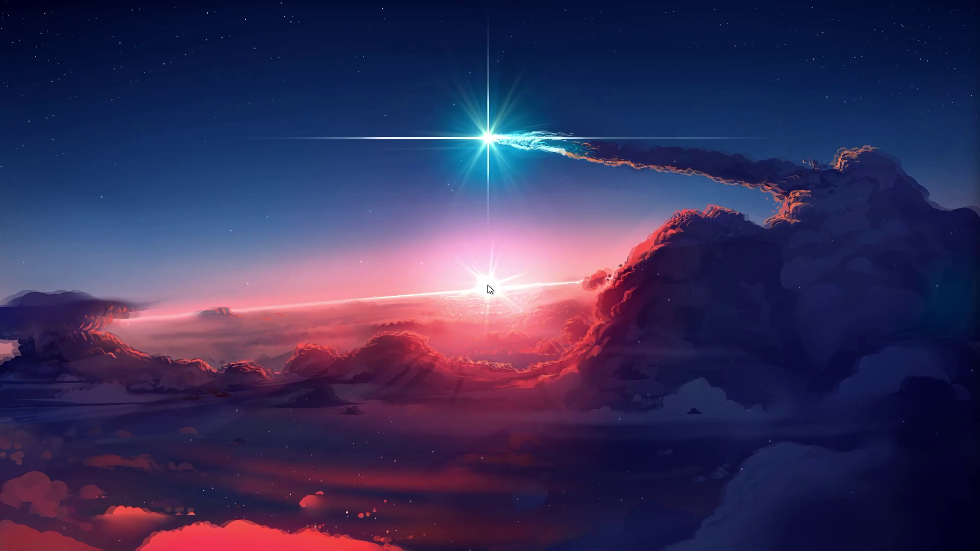
Step: Run sysdm.cpl to open System Properties, centre it, and show the Advanced tab
key("super+r")
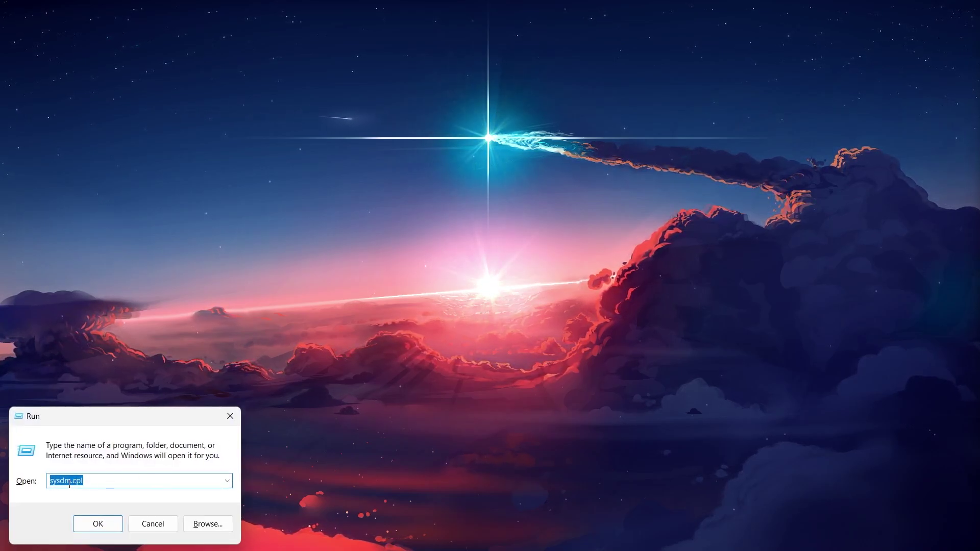
left_click(98, 524)
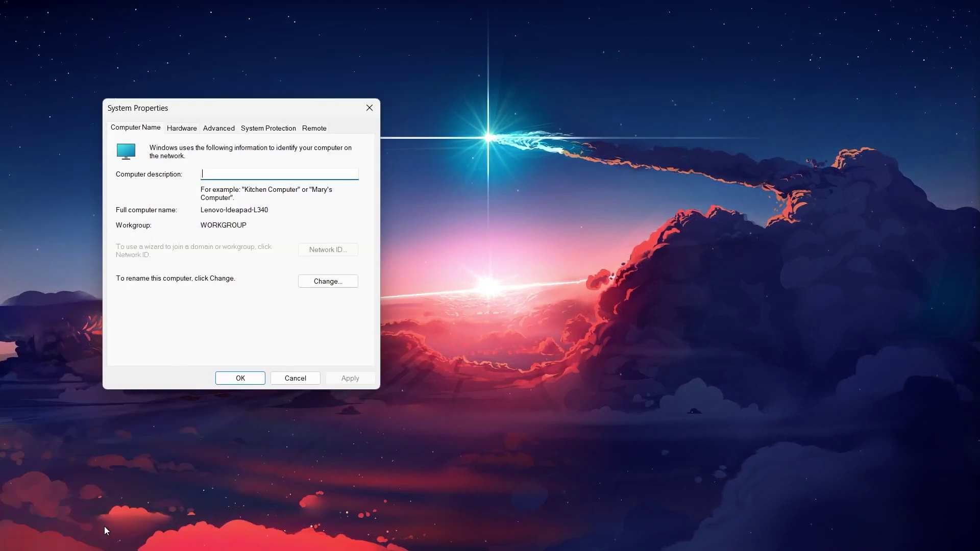
left_click_drag(226, 111, 454, 132)
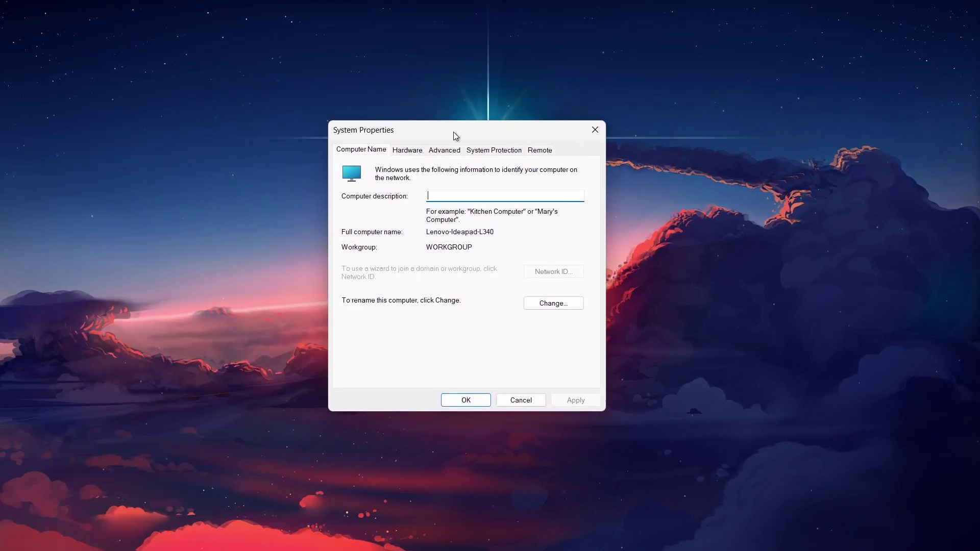
left_click(453, 152)
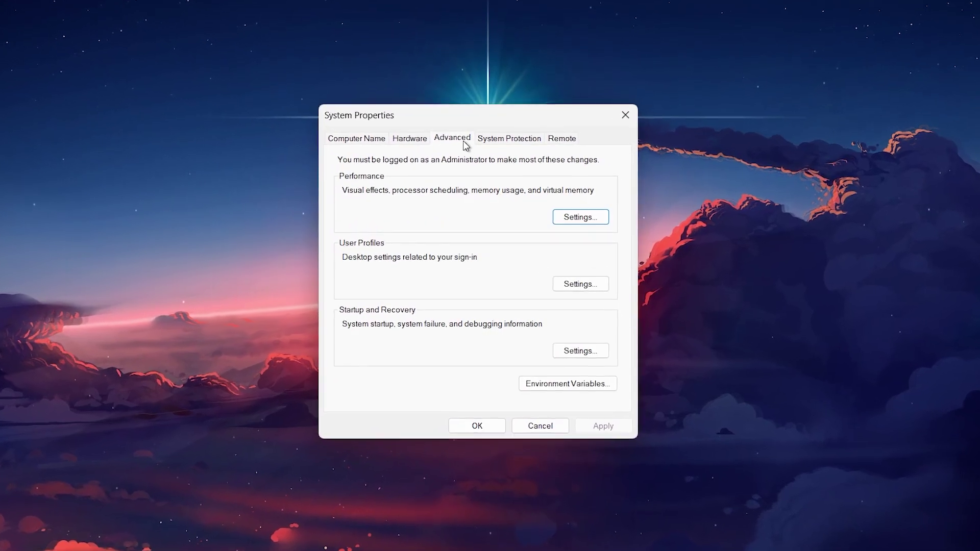
Step: Adjust for best performance, keeping only minimize/maximize animation, thumbnails and smooth screen-font edges
left_click(581, 217)
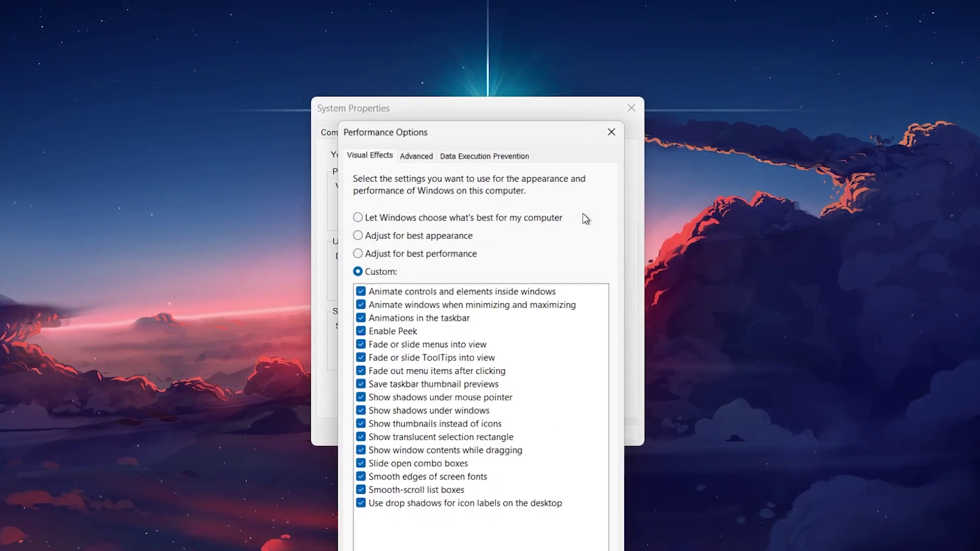
left_click_drag(485, 130, 476, 68)
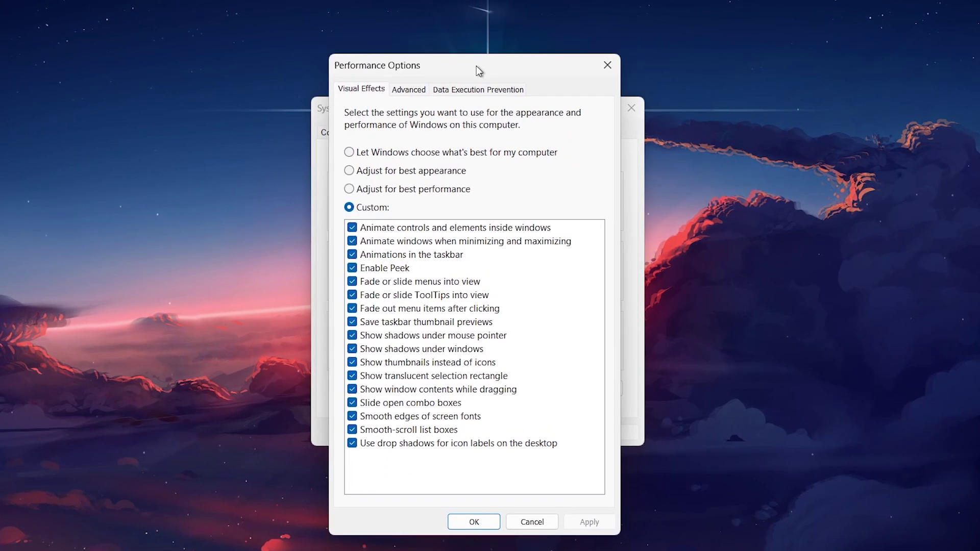
left_click(350, 189)
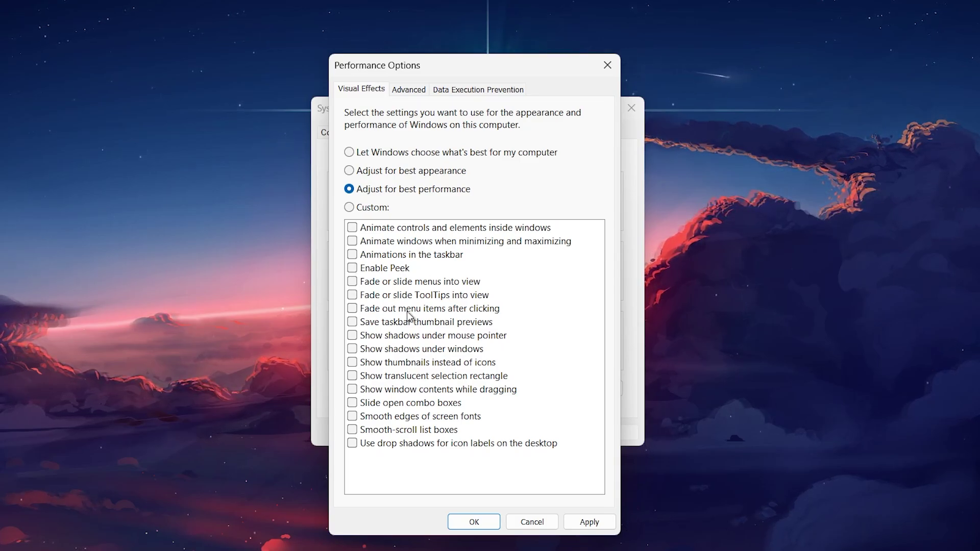
left_click(352, 241)
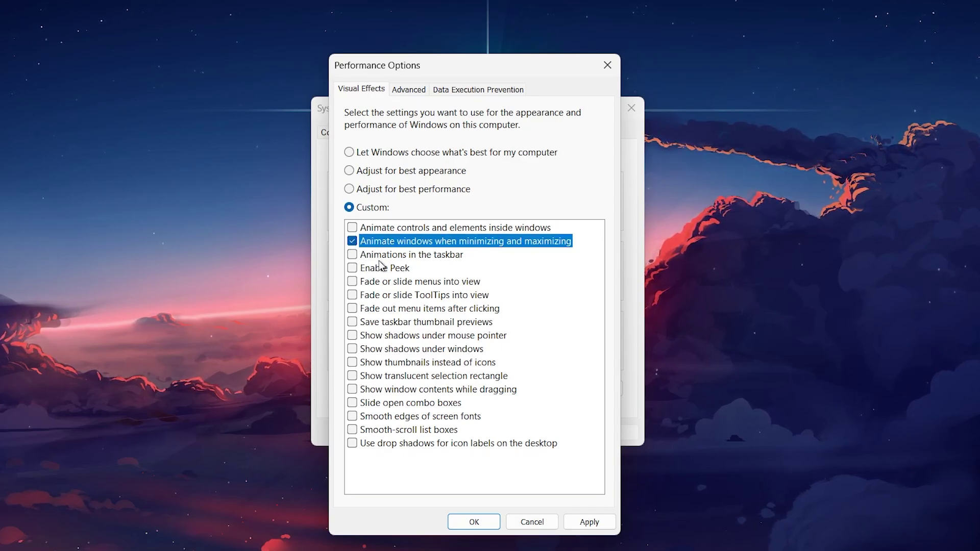
left_click(351, 362)
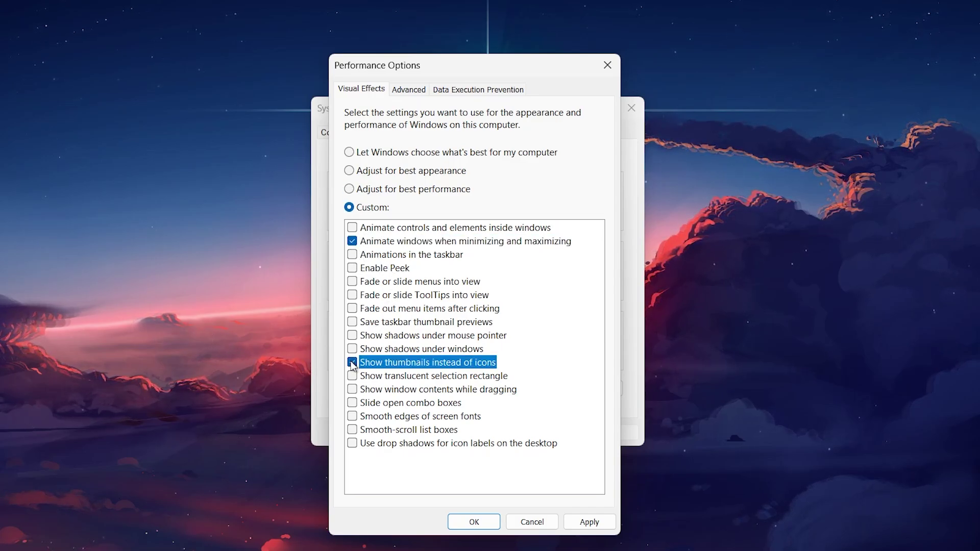
left_click(355, 416)
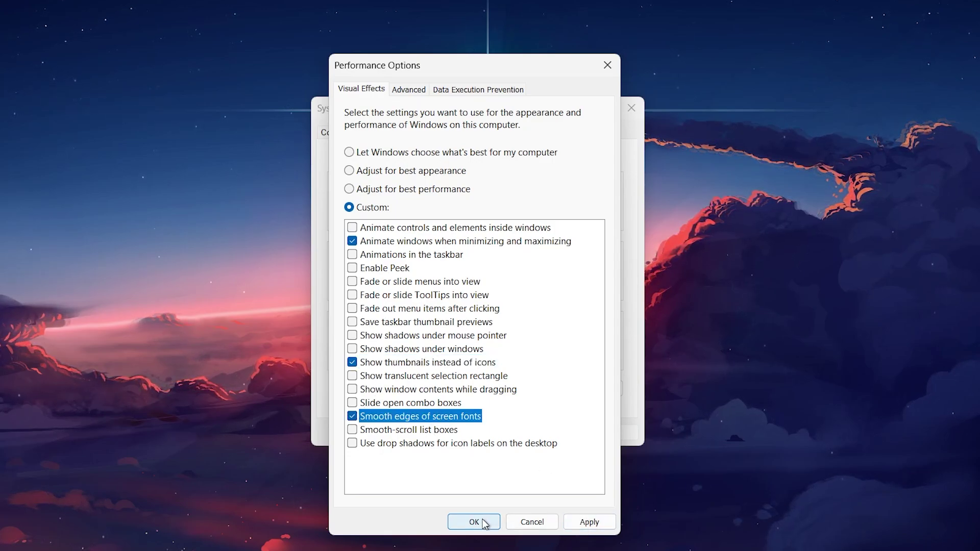
left_click(597, 75)
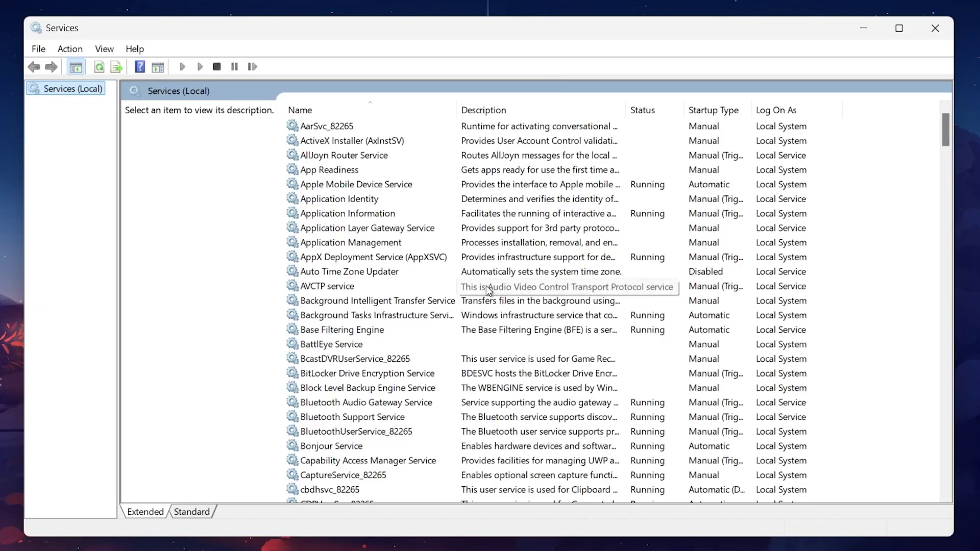
Step: Set the SysMain service's startup type to Disabled
scroll(485, 286, "down", 8)
scroll(485, 286, "down", 12)
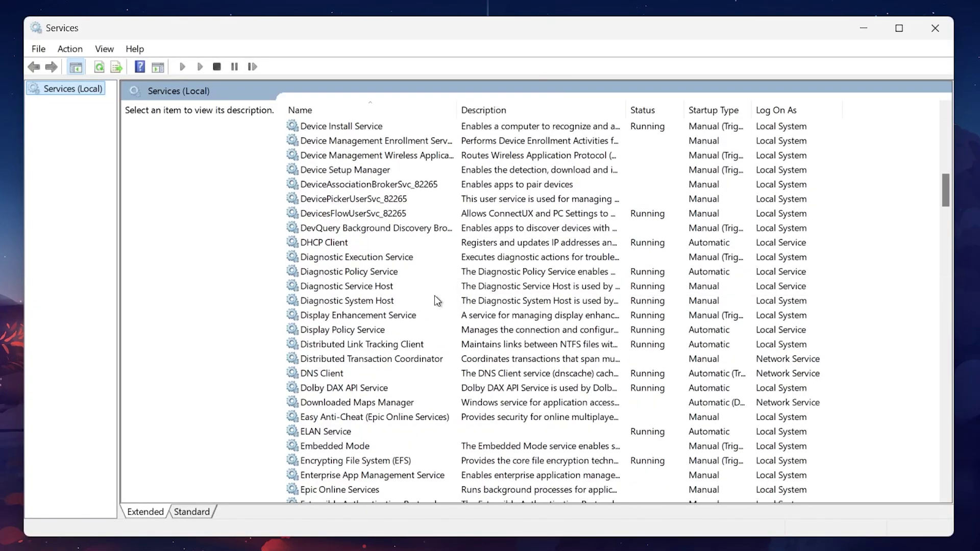
scroll(434, 302, "down", 2)
key("b")
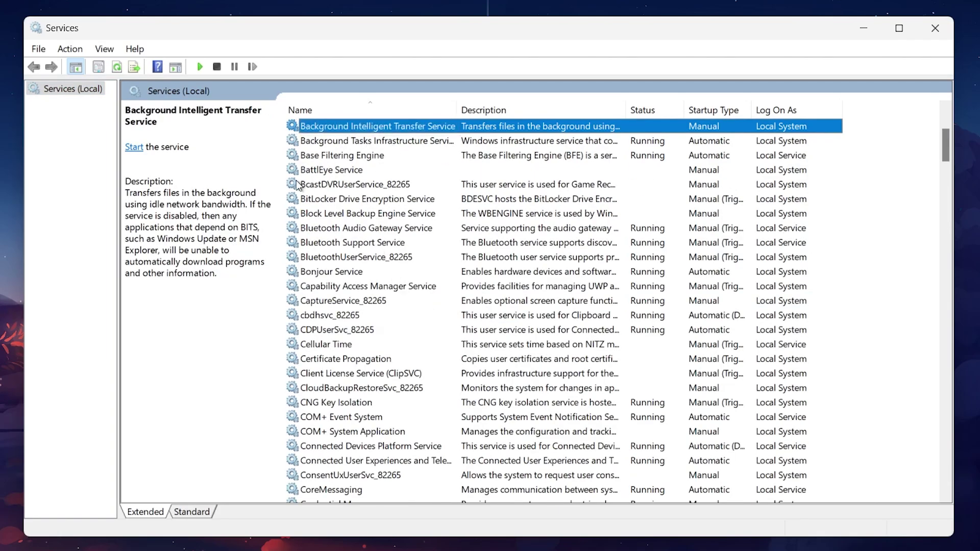
key("s")
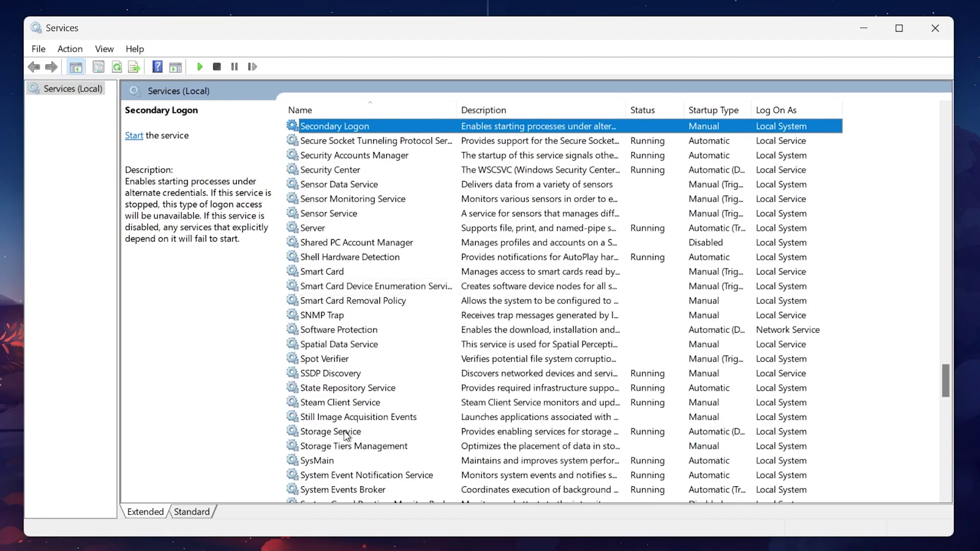
left_click(317, 462)
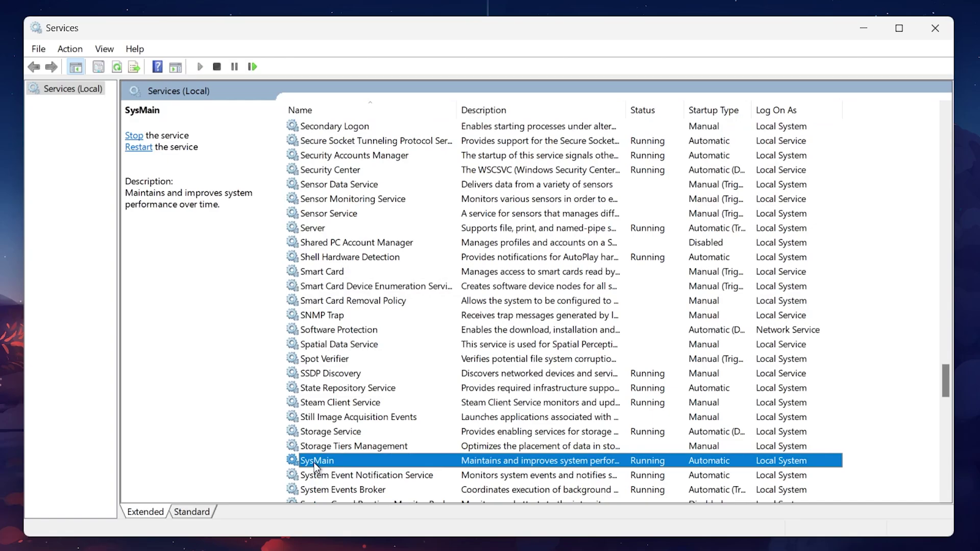
double_click(313, 462)
left_click(443, 269)
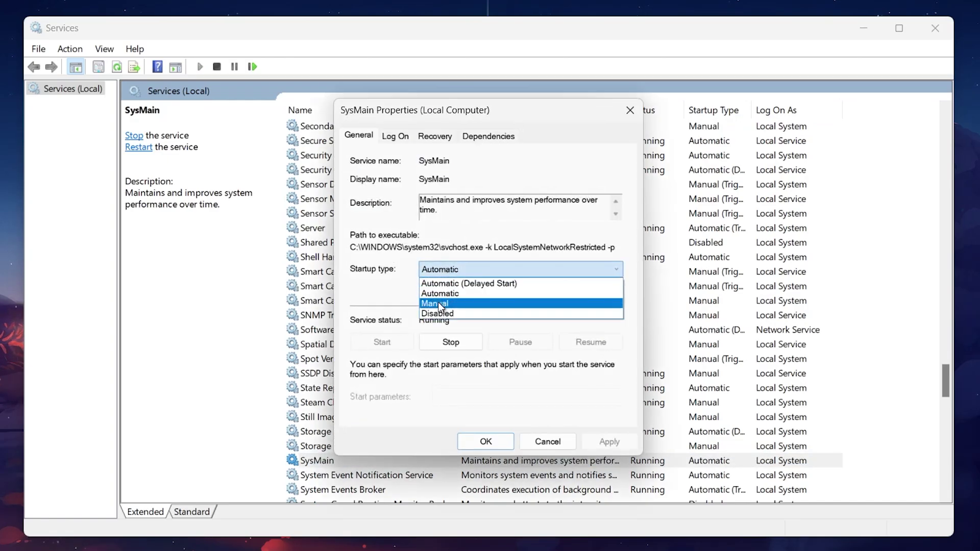
left_click(438, 311)
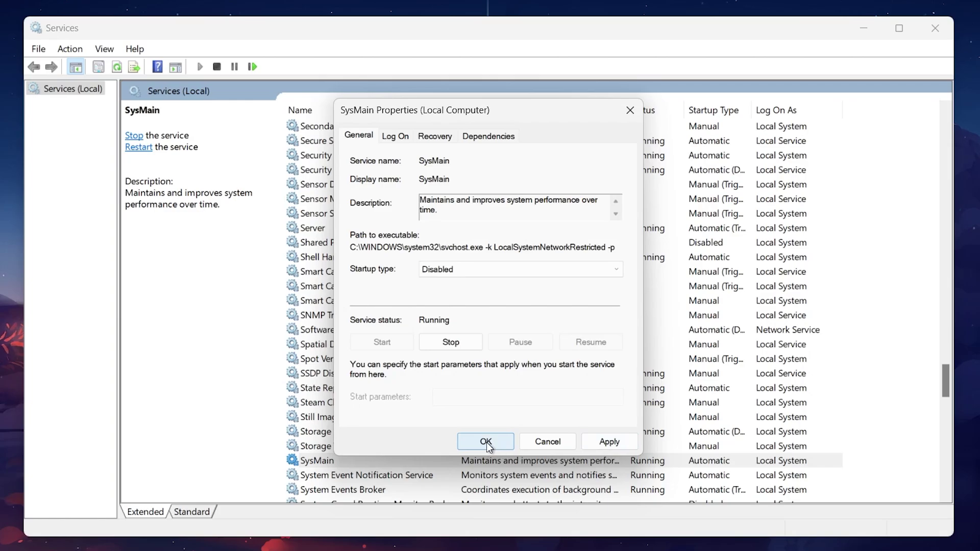
left_click(628, 110)
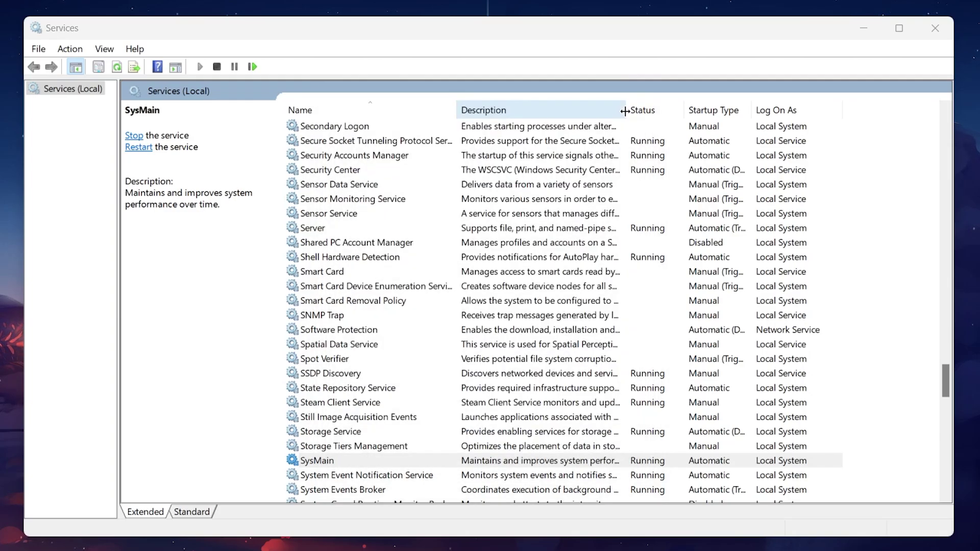
Step: Choose Disabled for Background Intelligent Transfer Service, then close its properties; it stays Manual
key("b")
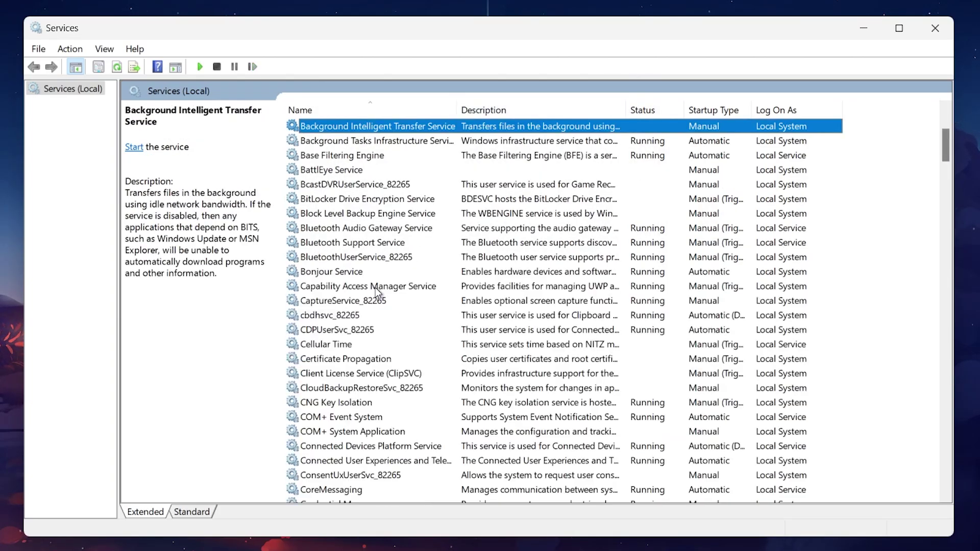
double_click(378, 126)
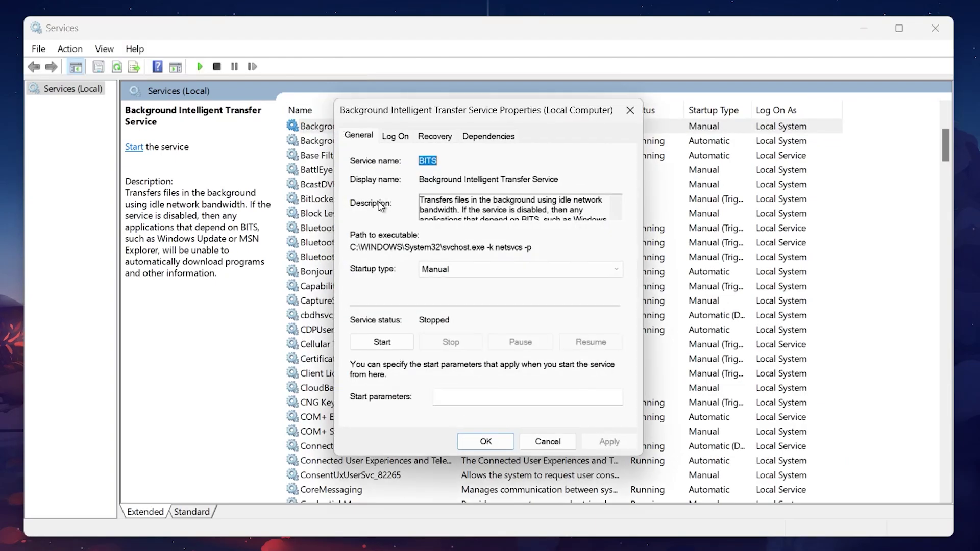
left_click(448, 271)
left_click(447, 310)
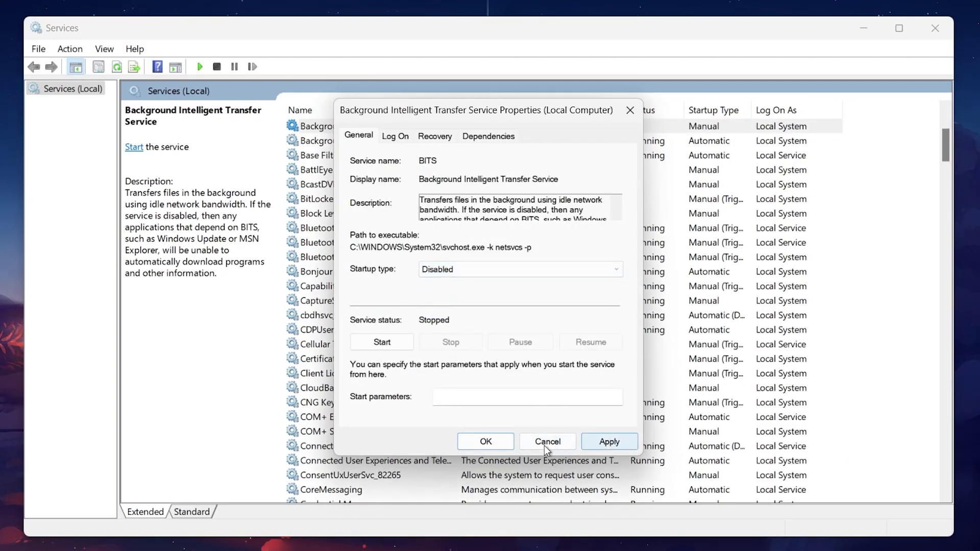
left_click(630, 110)
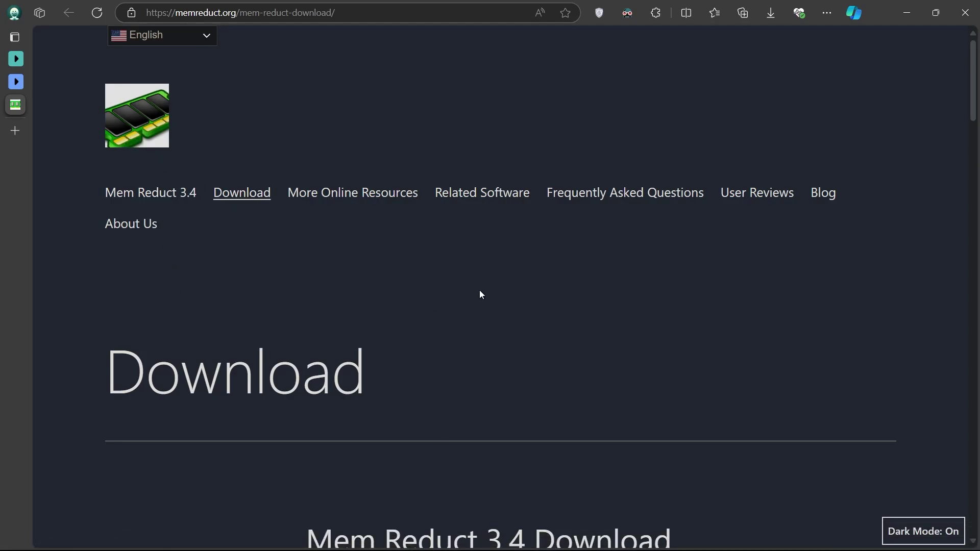
Step: Scroll memreduct.org to the Download for Windows link, then minimize Edge
middle_click(494, 267)
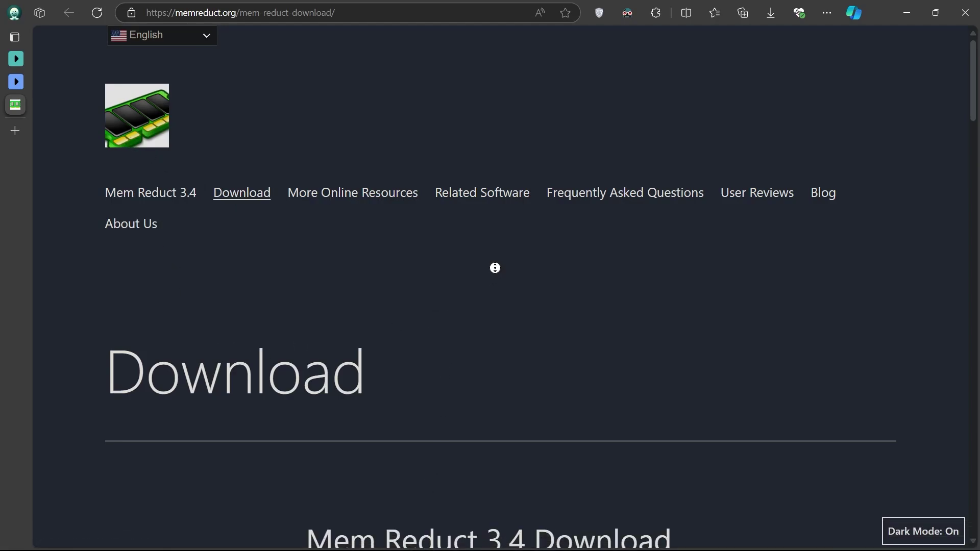
middle_click(492, 315)
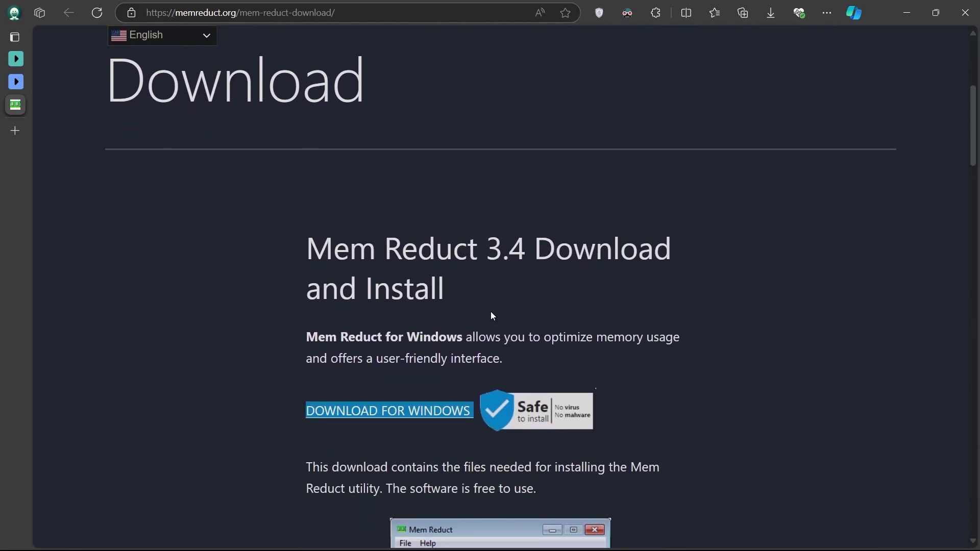
key("super")
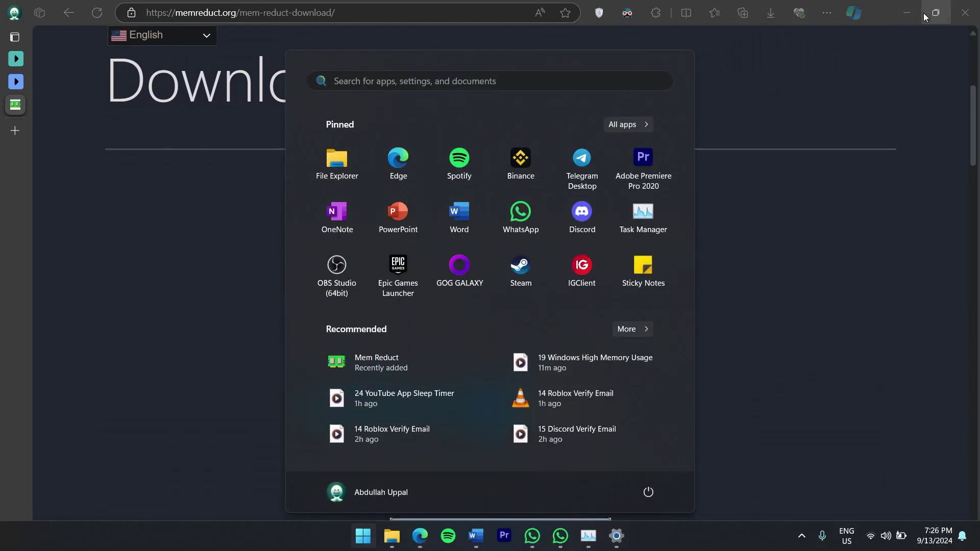
key("super")
left_click(910, 13)
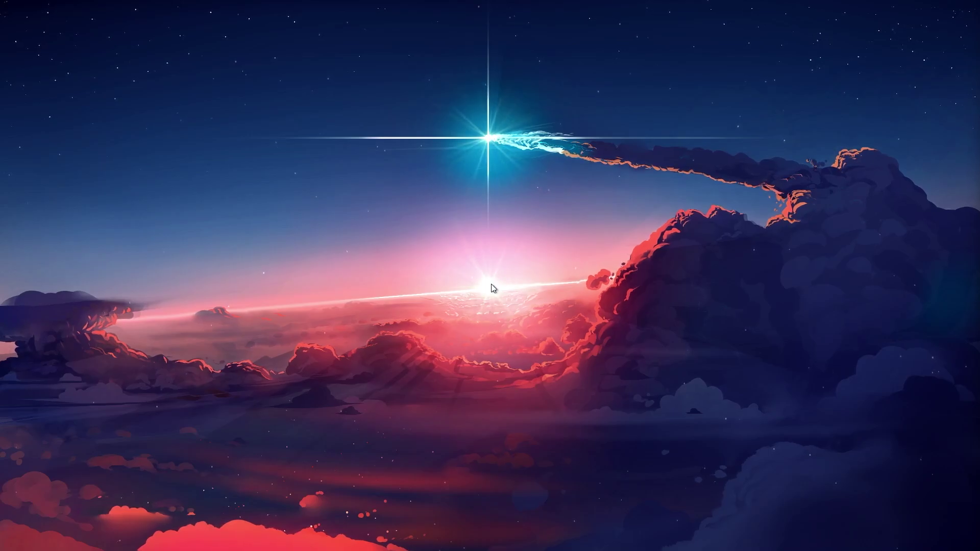
Step: Launch Mem Reduct via Start search 'mem' and clean memory, dropping usage from 42% to 32%
key("super")
type("mem")
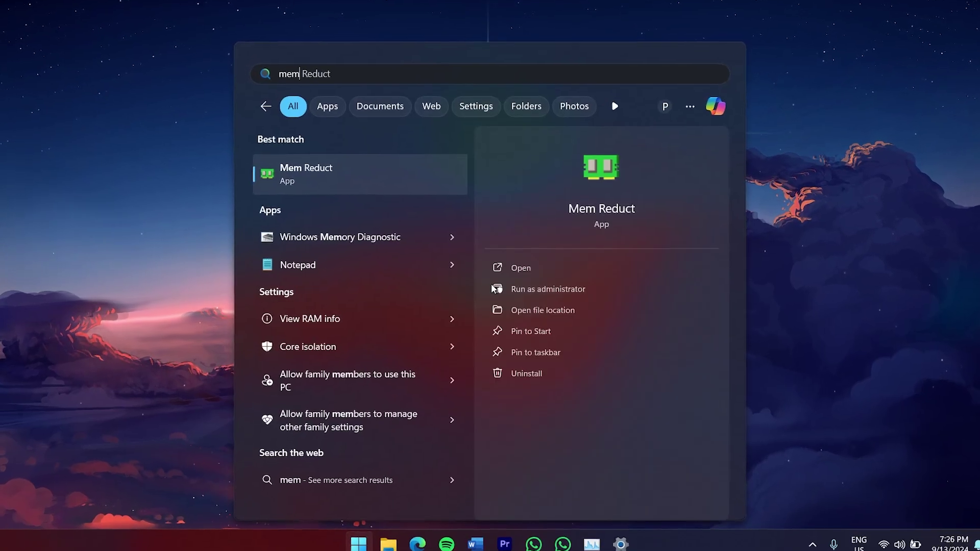
key("Return")
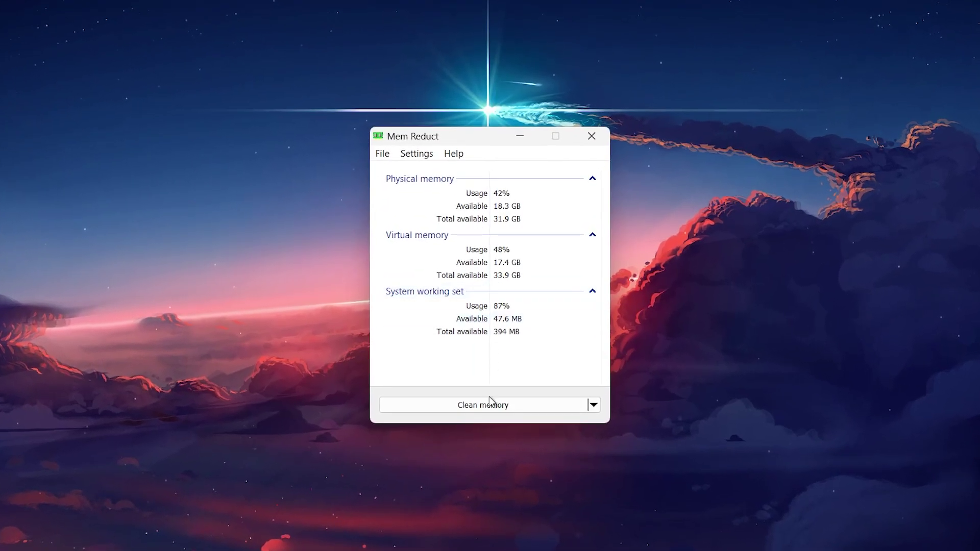
left_click(487, 407)
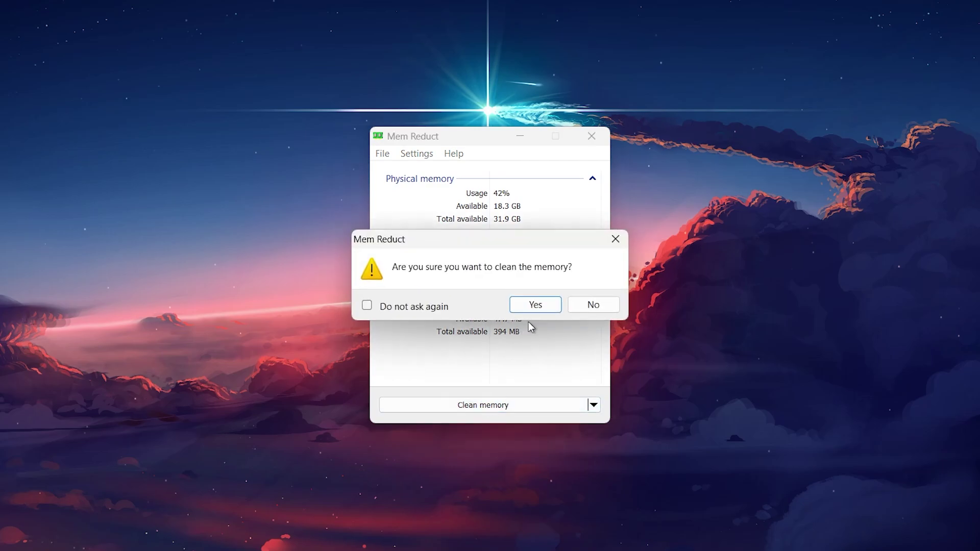
left_click(537, 309)
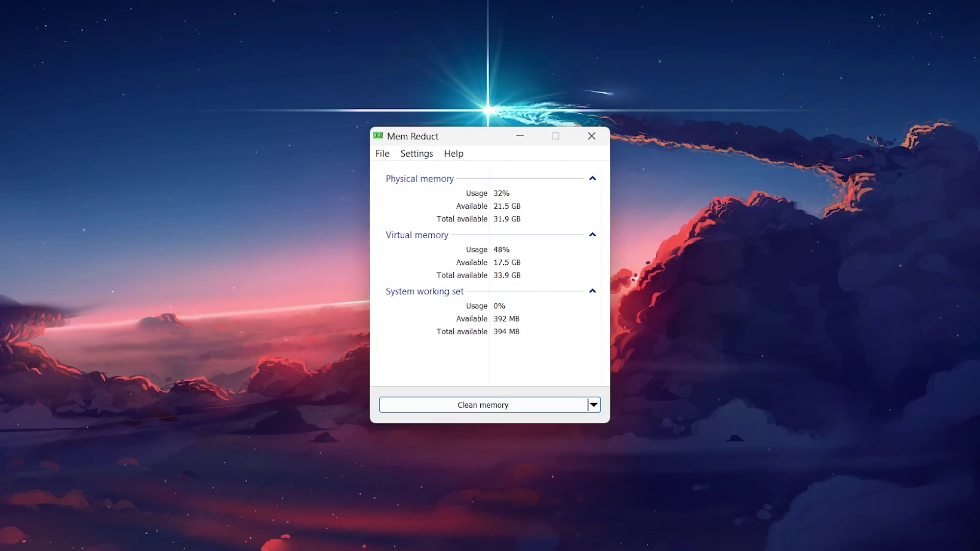
Step: Check the Memory graph in Task Manager's Performance view, now at 29%
key("ctrl+shift+Escape")
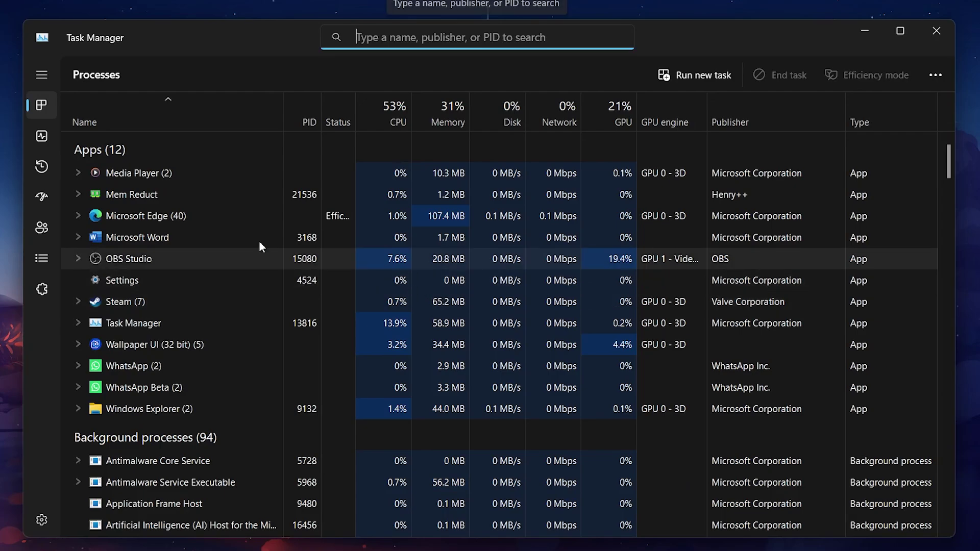
left_click(30, 137)
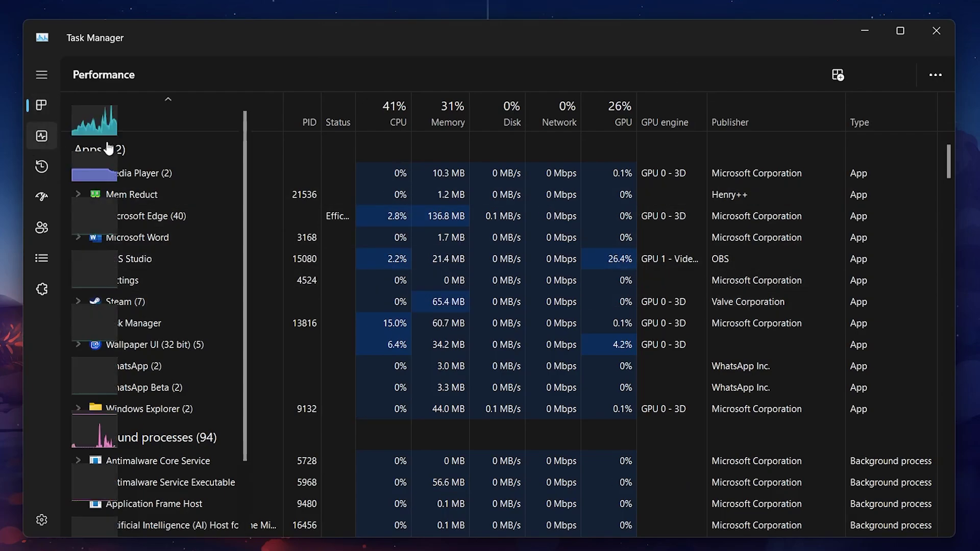
left_click(126, 168)
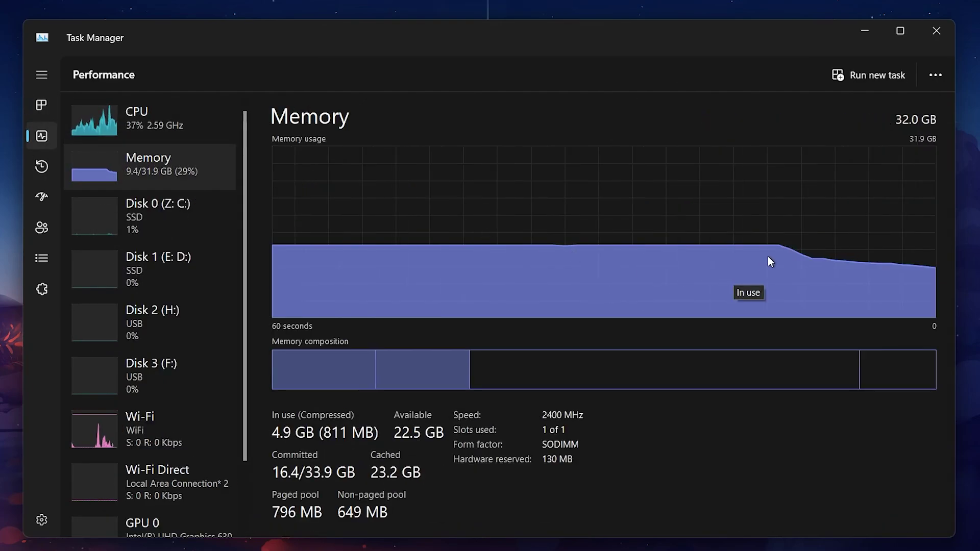